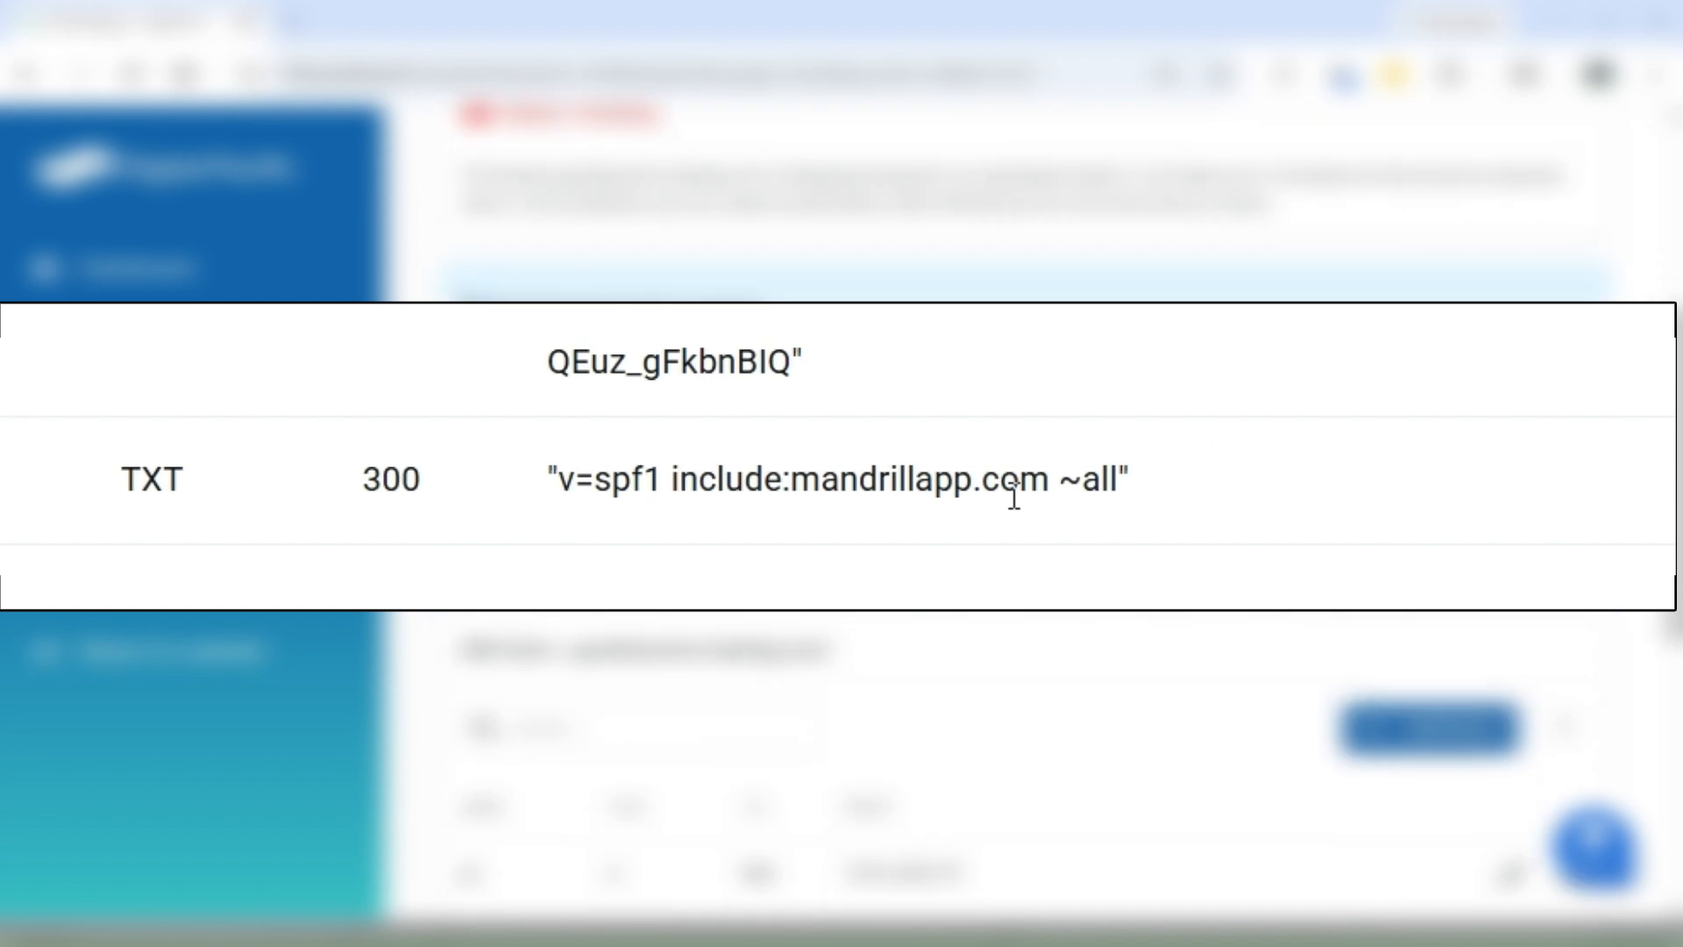
{"action": "scroll", "coordinate": [1014, 498], "scroll_direction": "down", "scroll_amount": 4}
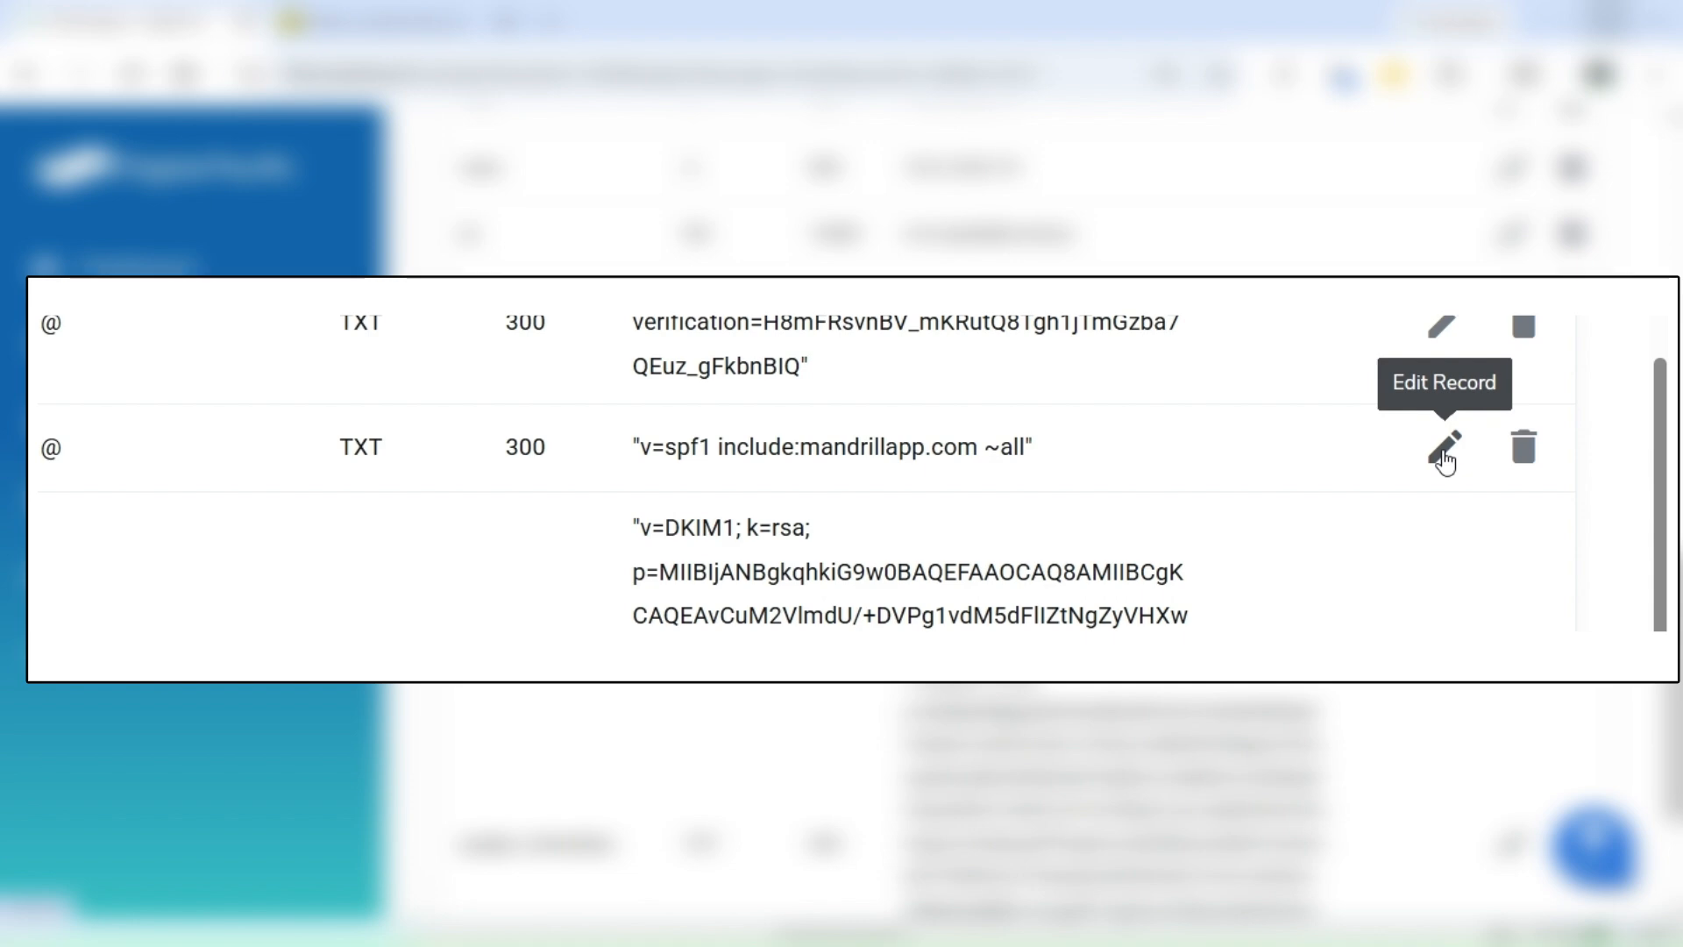
Step: Edit the existing SPF TXT record for @ and insert include:_spf.google.com before ~all in its data
{"action": "left_click", "coordinate": [1443, 448]}
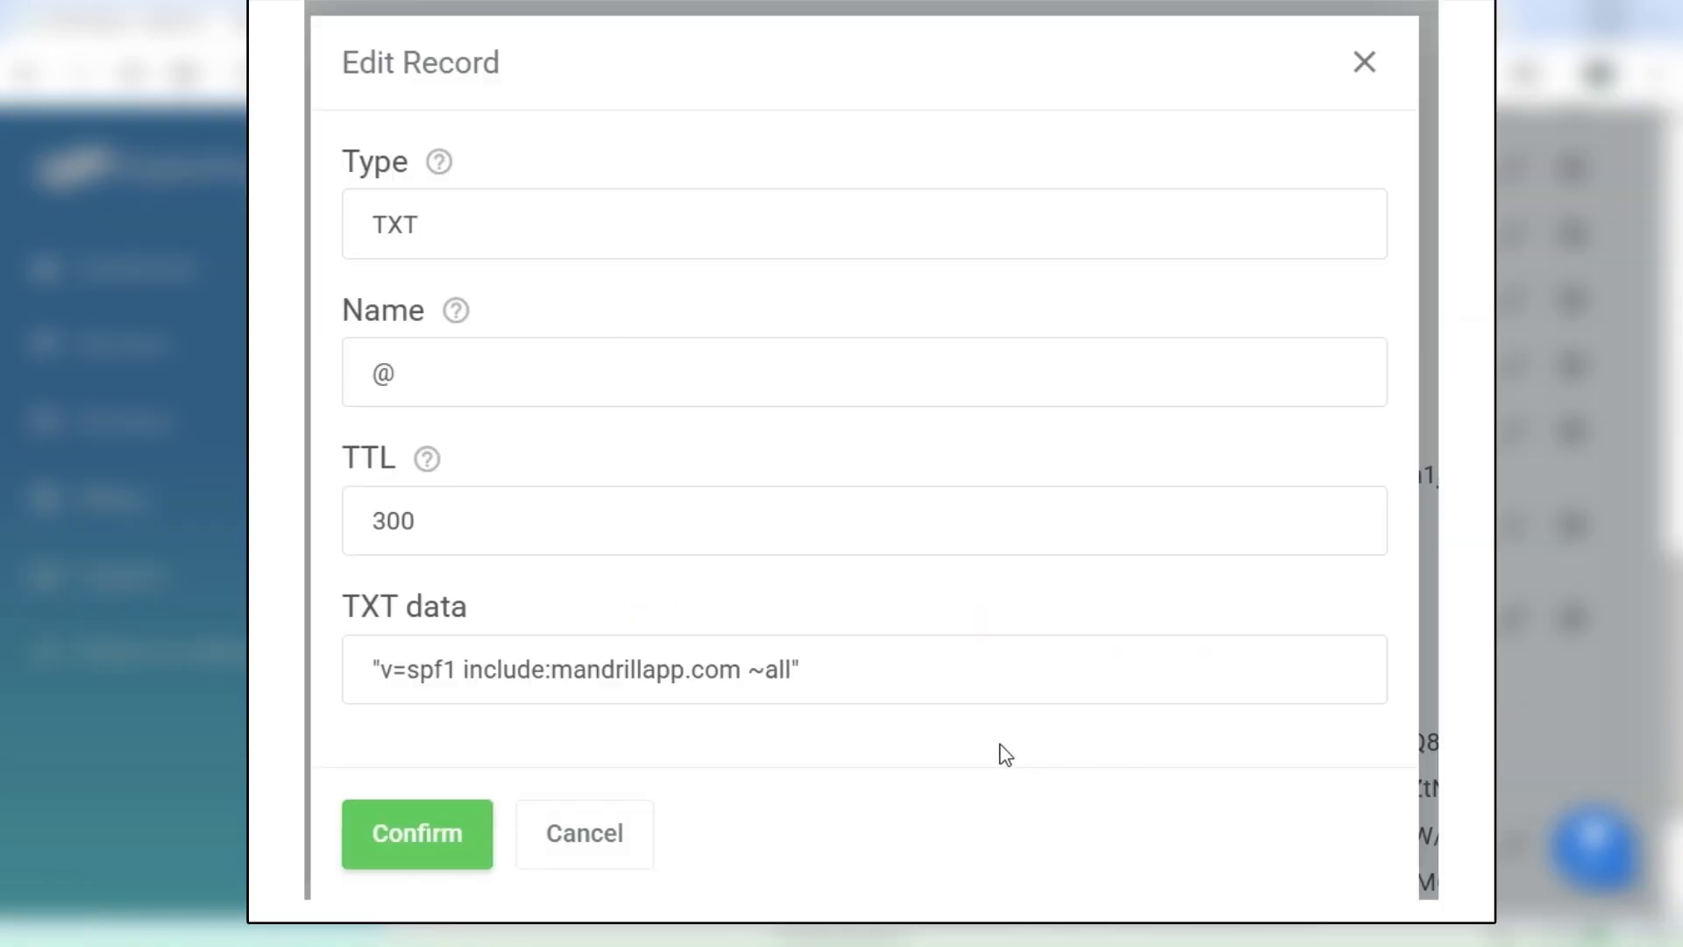
{"action": "left_click", "coordinate": [749, 680]}
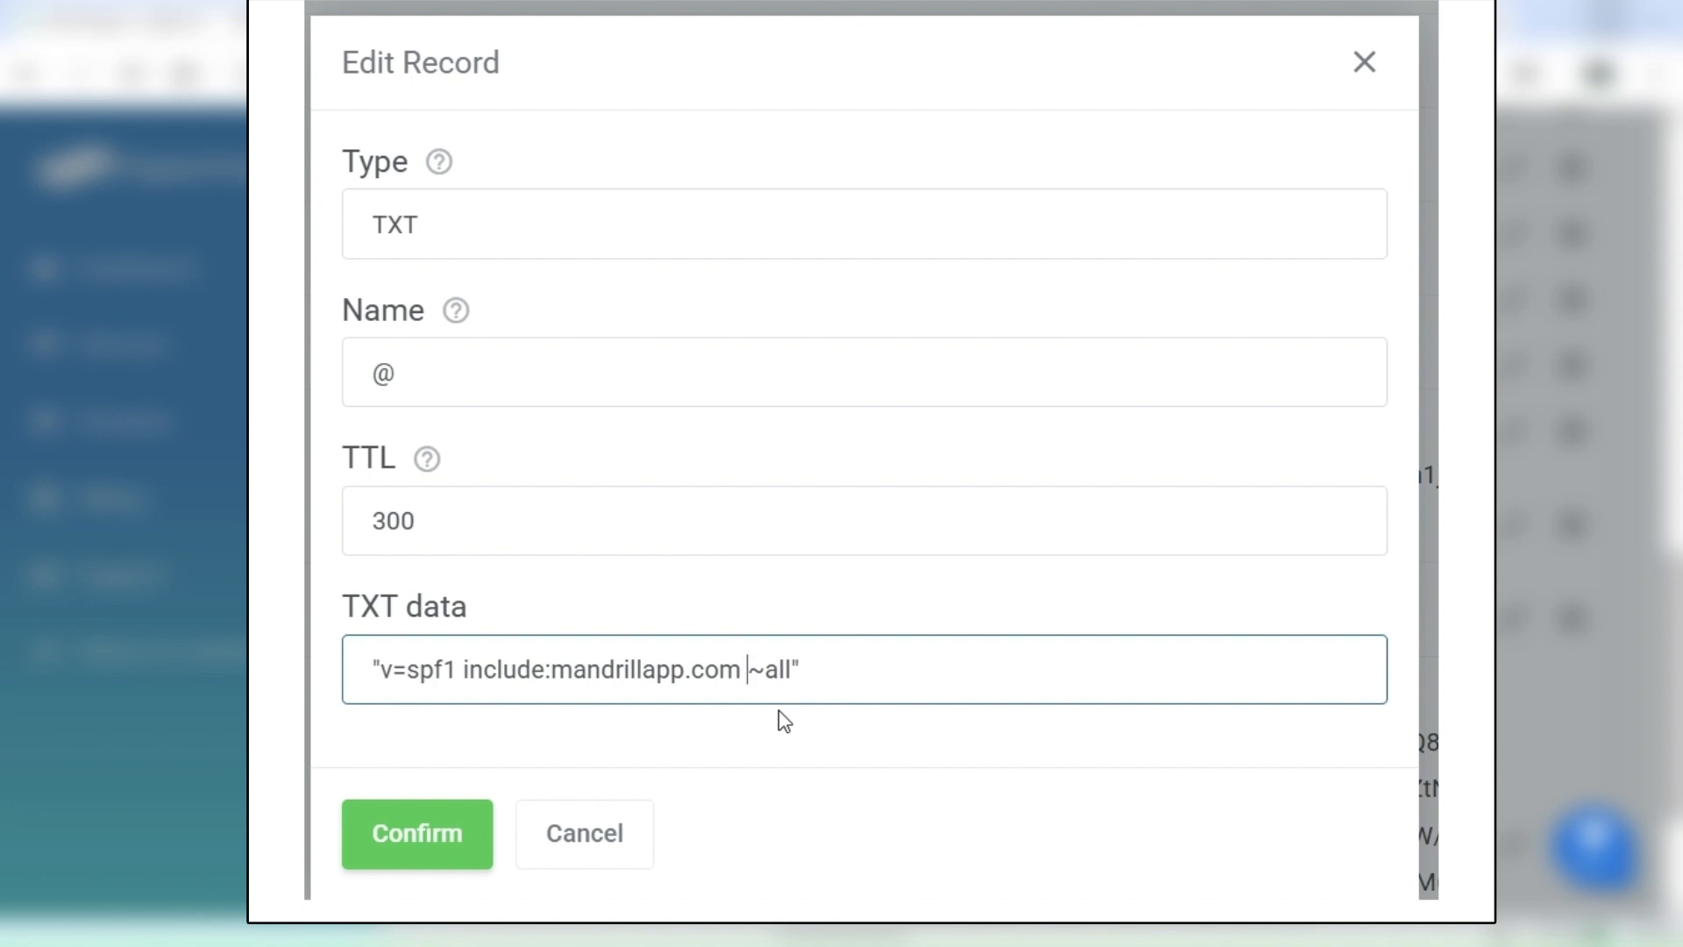
{"action": "type", "text": "include:_spf.google.com"}
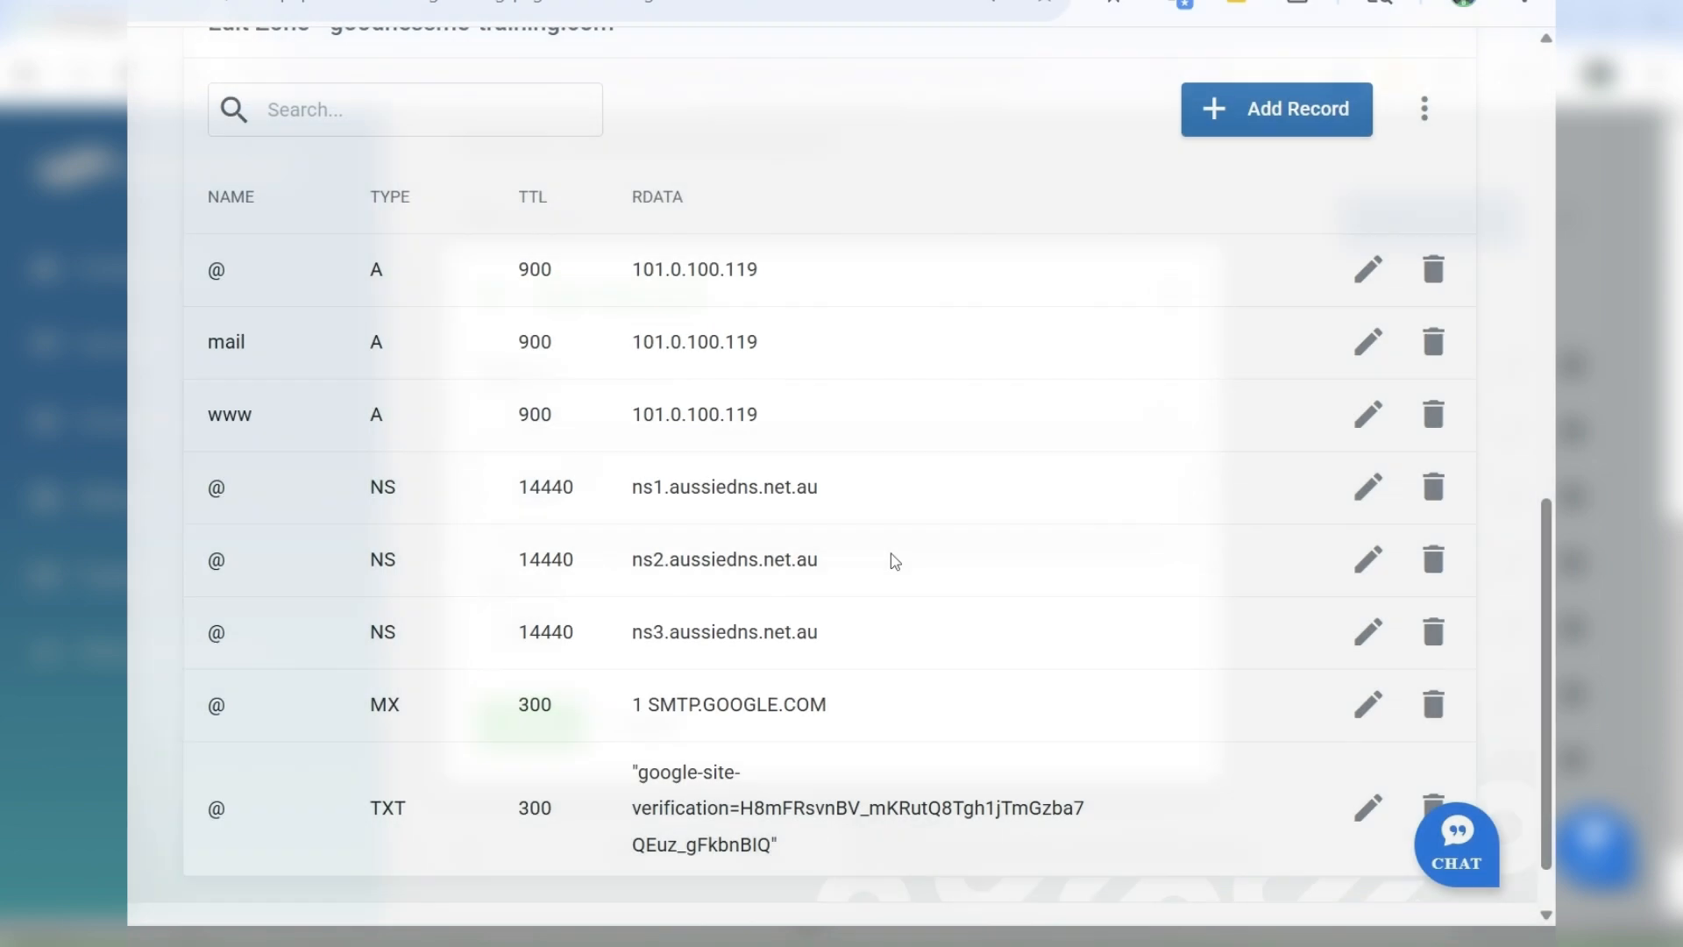
Step: Add a TXT record named @ to the goodnessme-training.com zone with the data v=spf1 include:_spf.google.com ~all
{"action": "scroll", "coordinate": [894, 561], "scroll_direction": "down", "scroll_amount": 1}
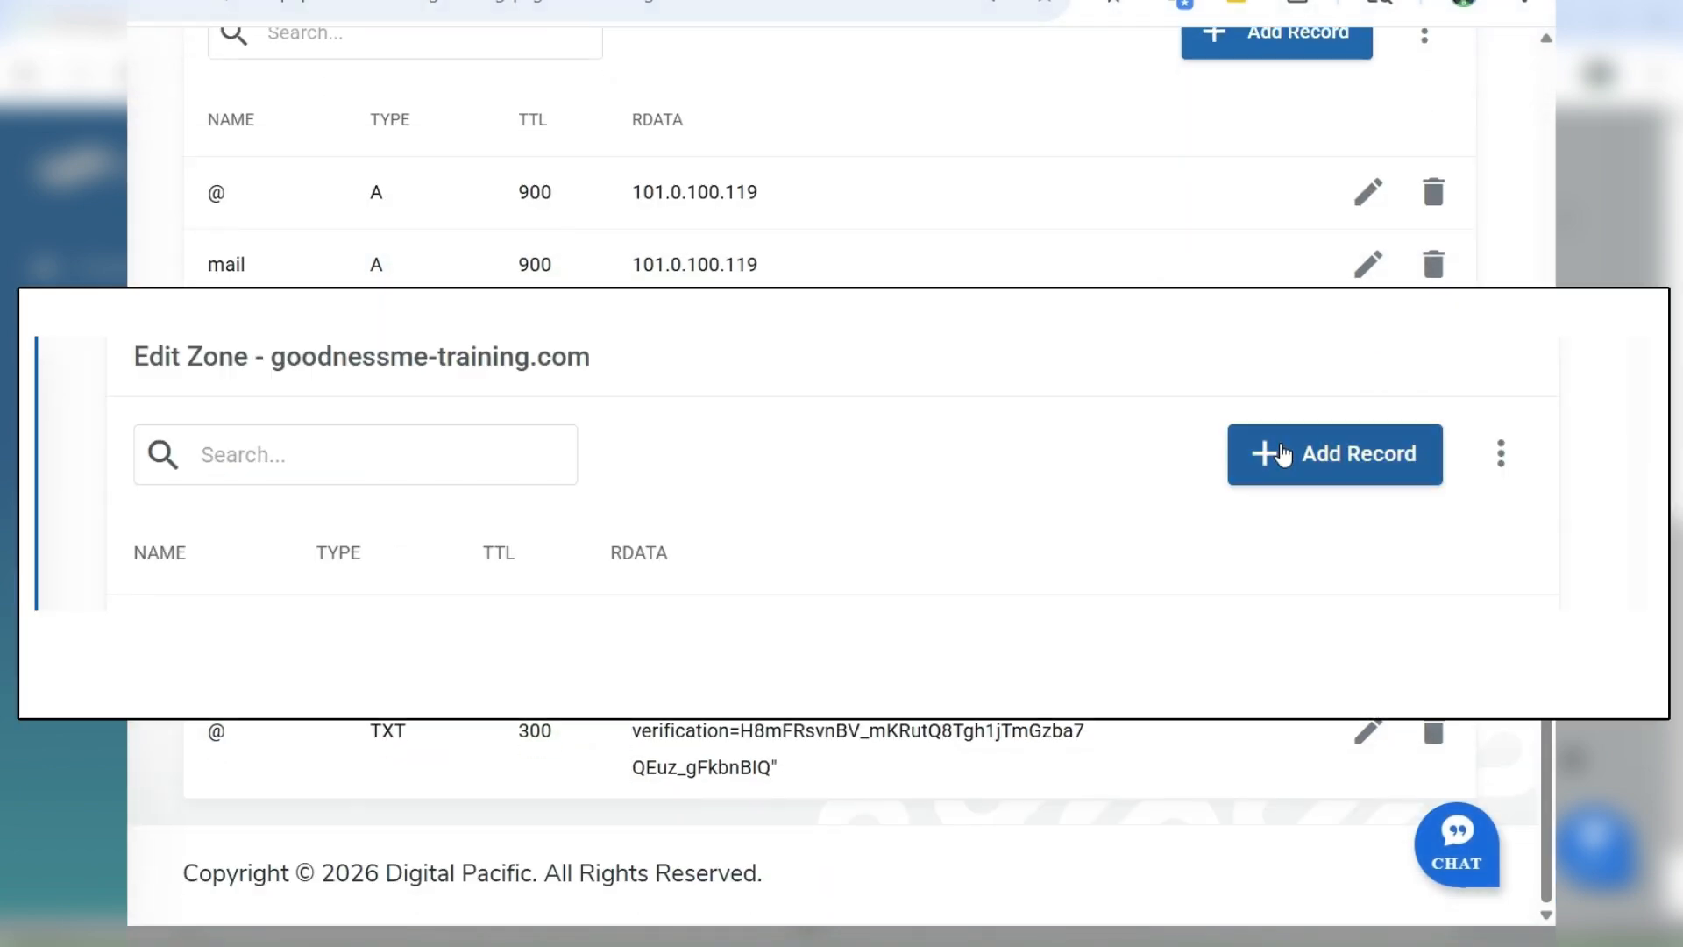
{"action": "left_click", "coordinate": [1282, 451]}
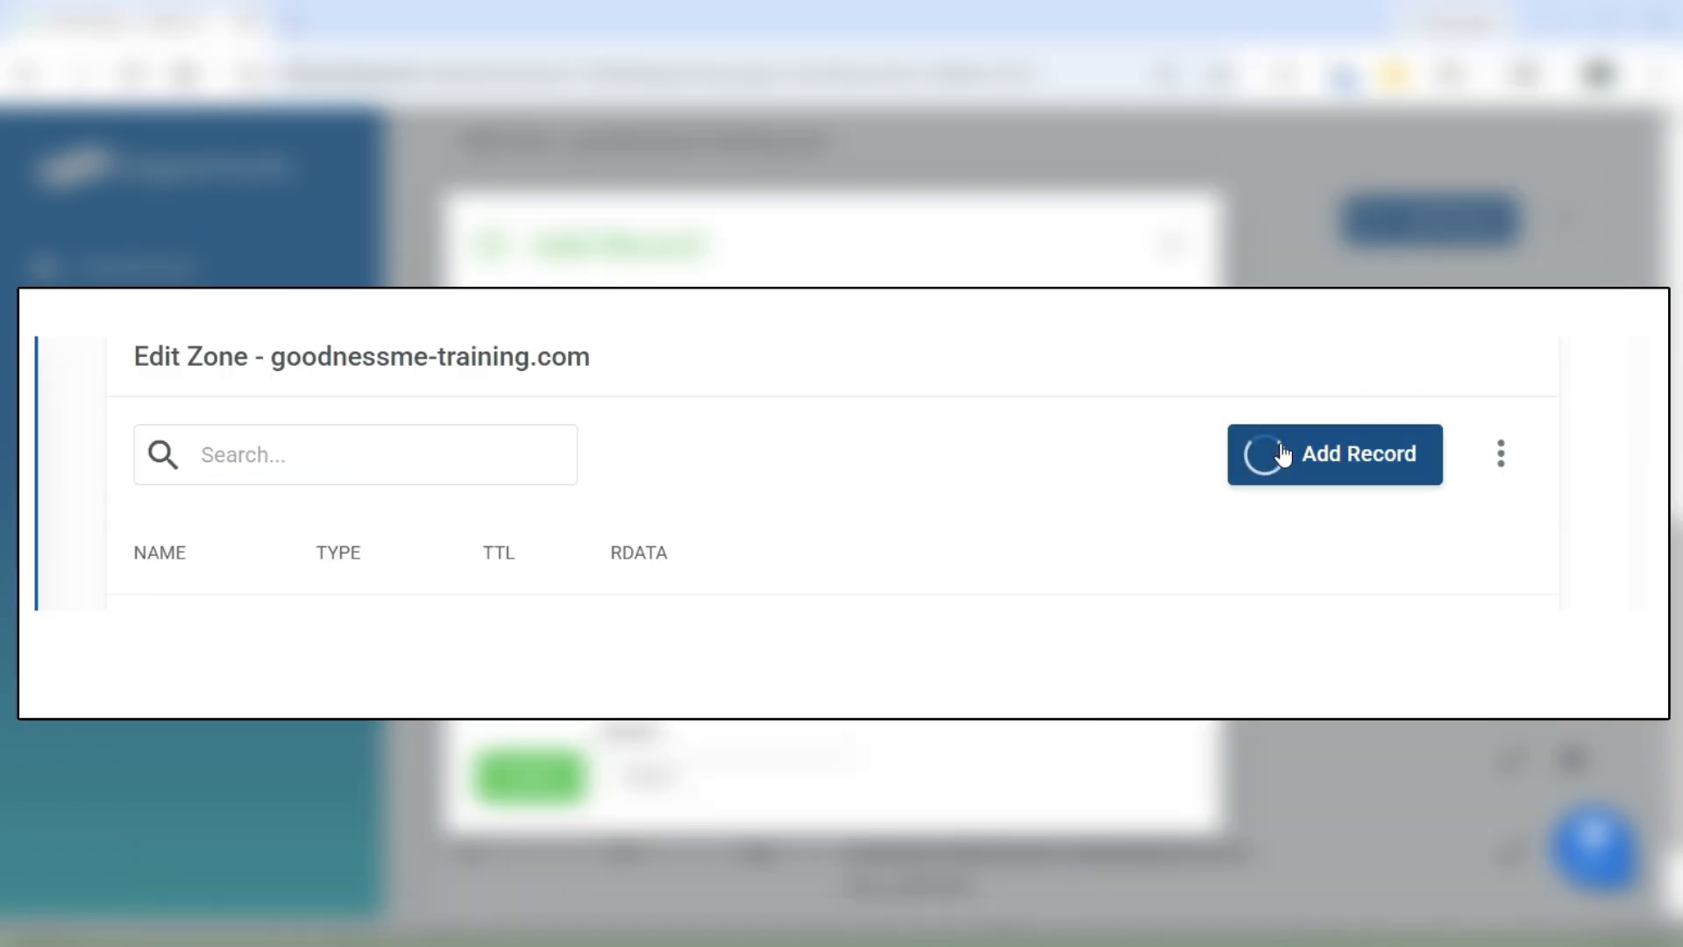
{"action": "left_click", "coordinate": [697, 356]}
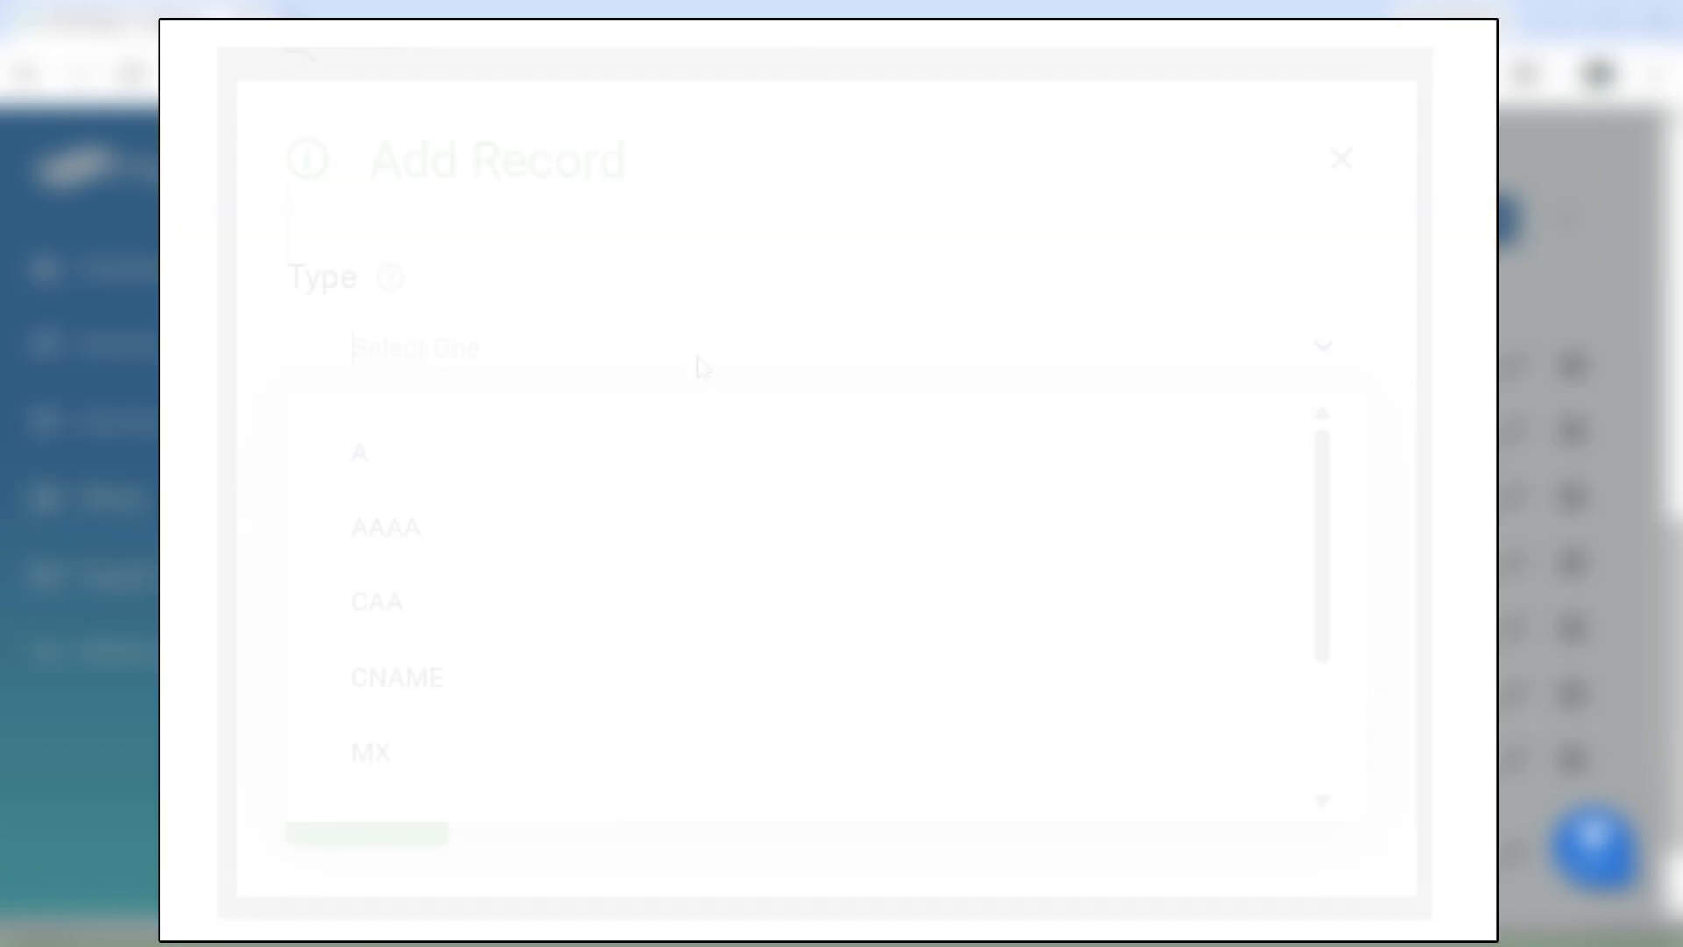
{"action": "type", "text": "t"}
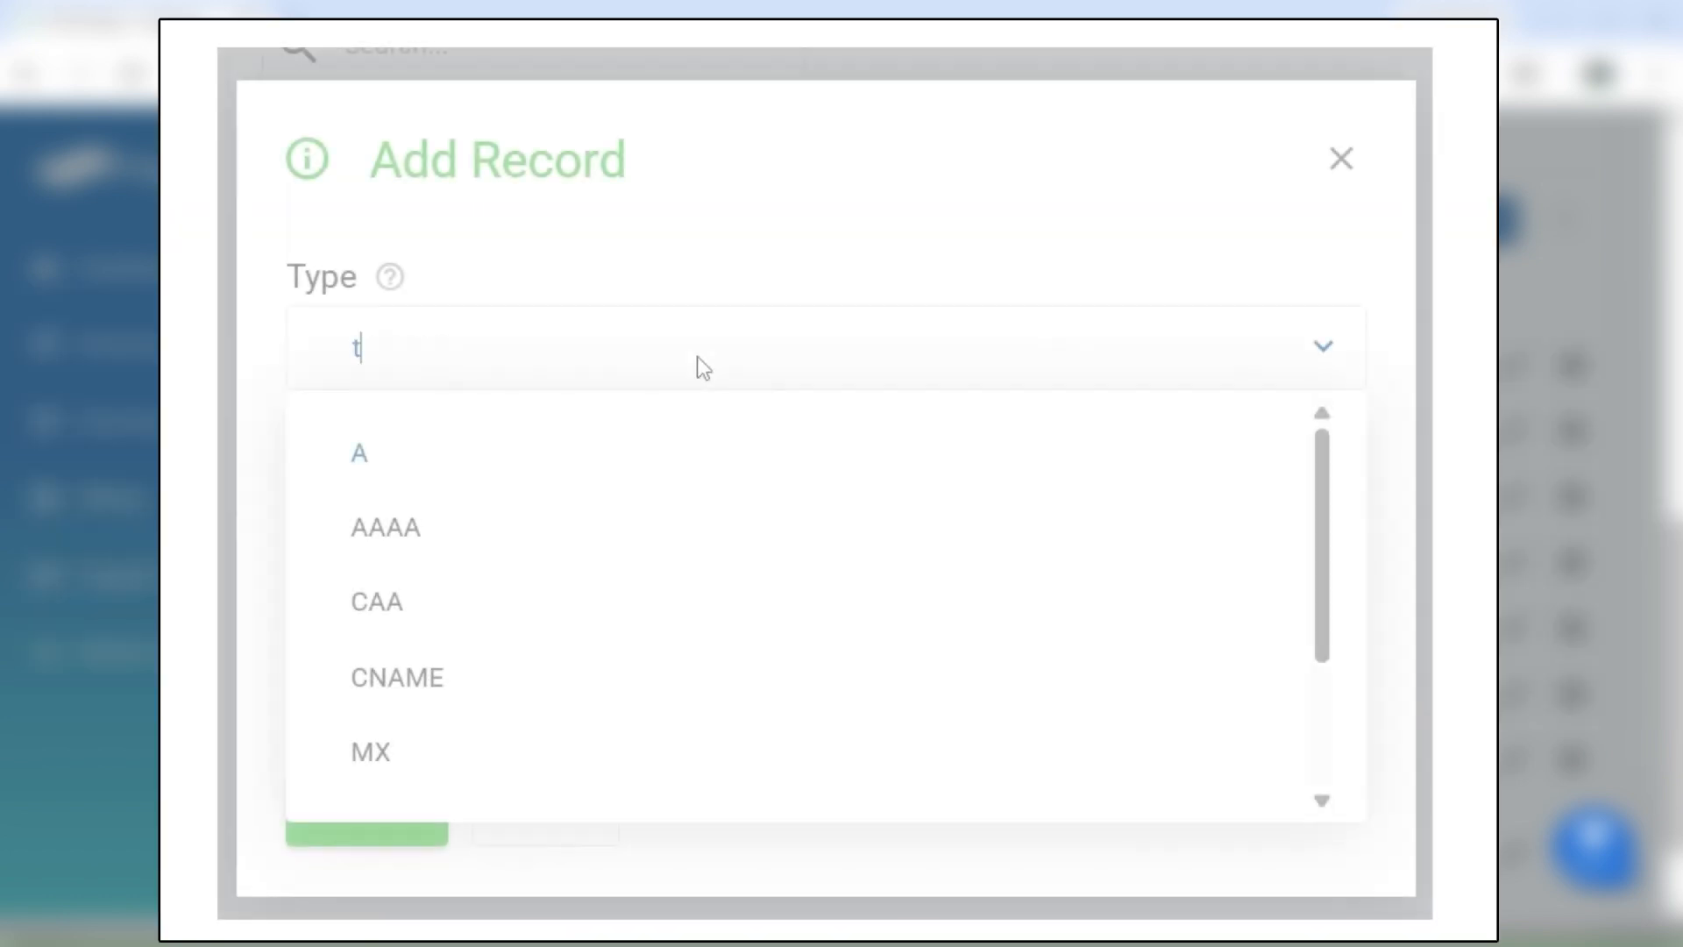
{"action": "type", "text": "xt"}
{"action": "left_click", "coordinate": [433, 450]}
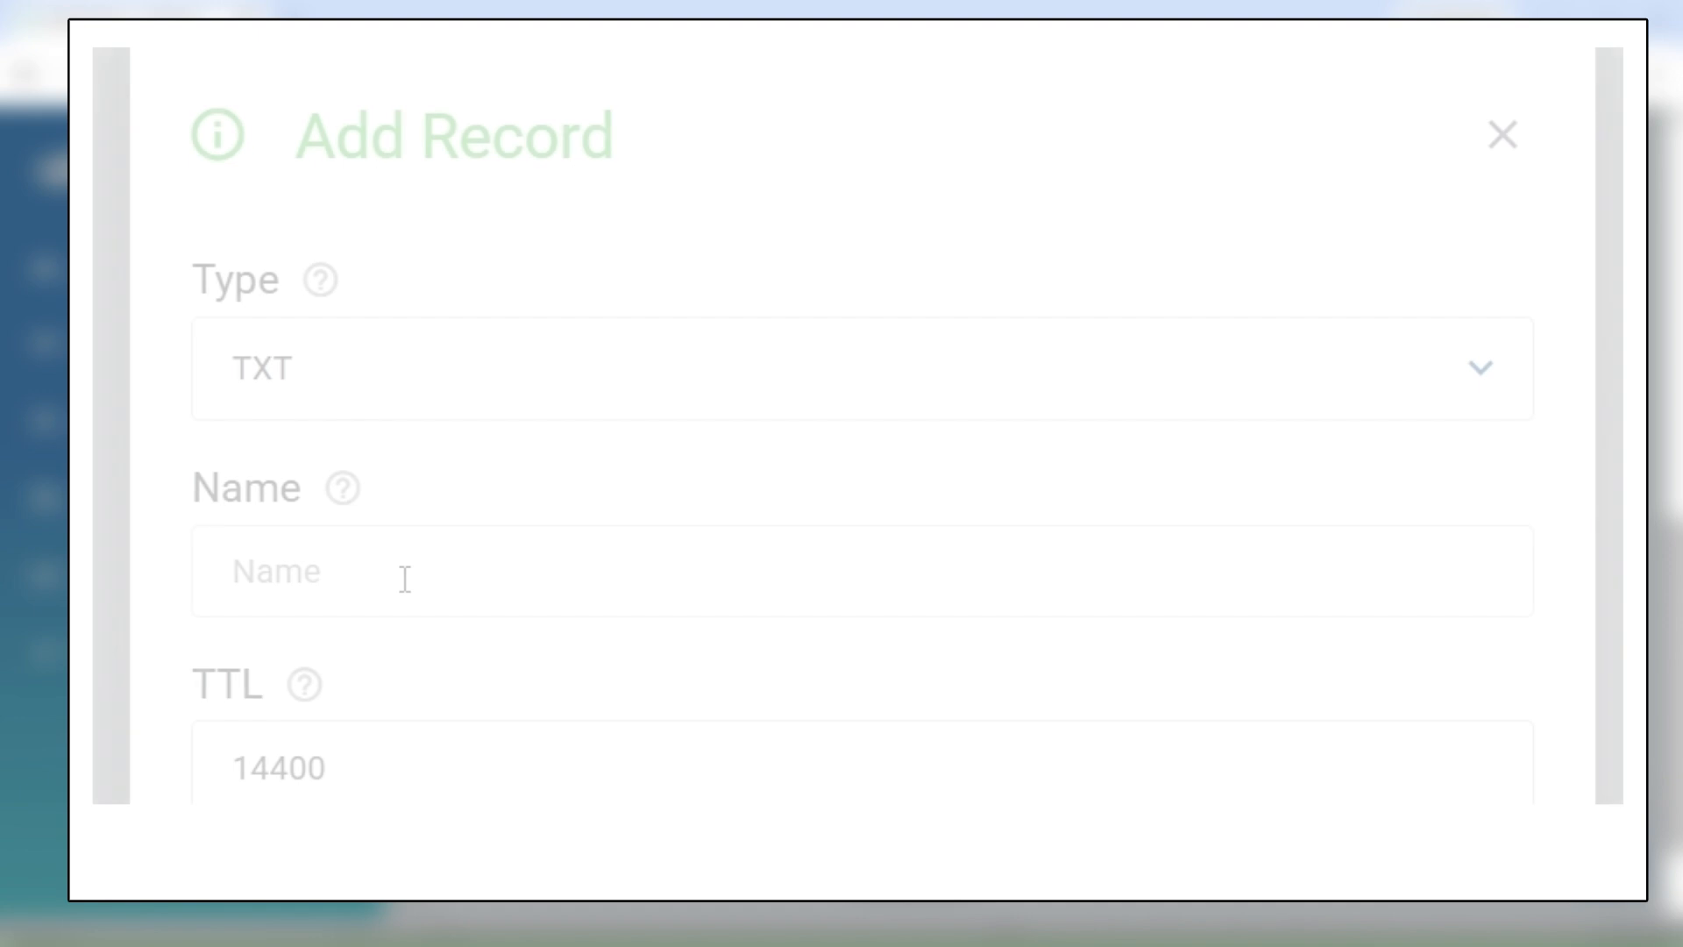
{"action": "left_click", "coordinate": [408, 574]}
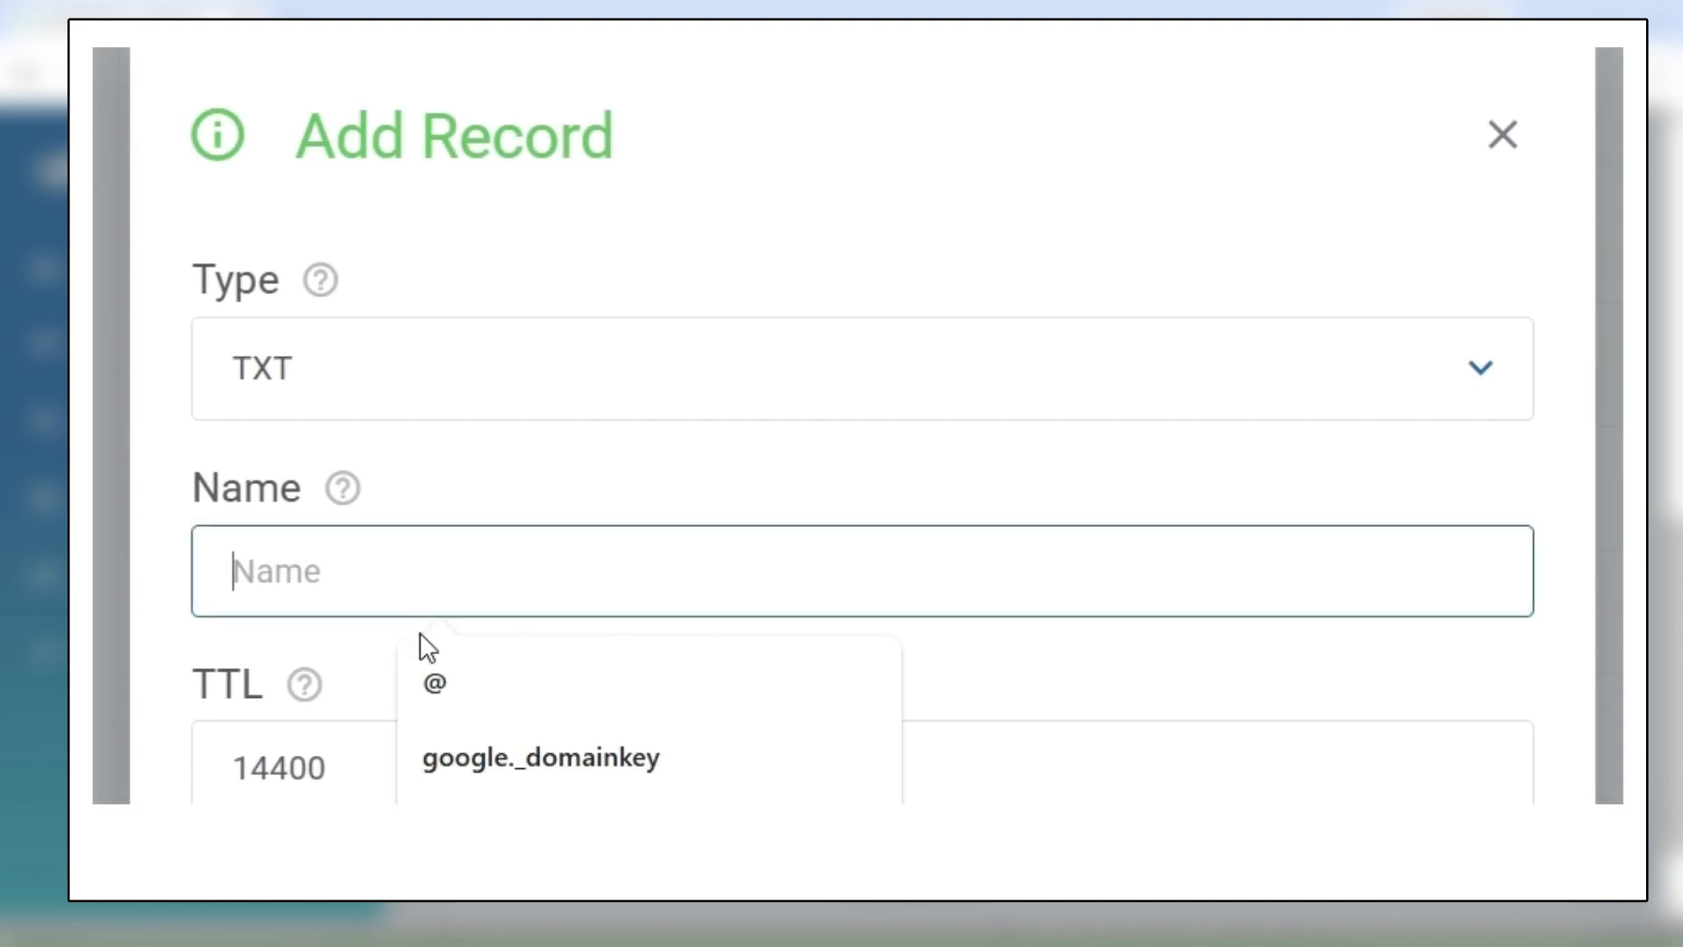
{"action": "left_click", "coordinate": [434, 688]}
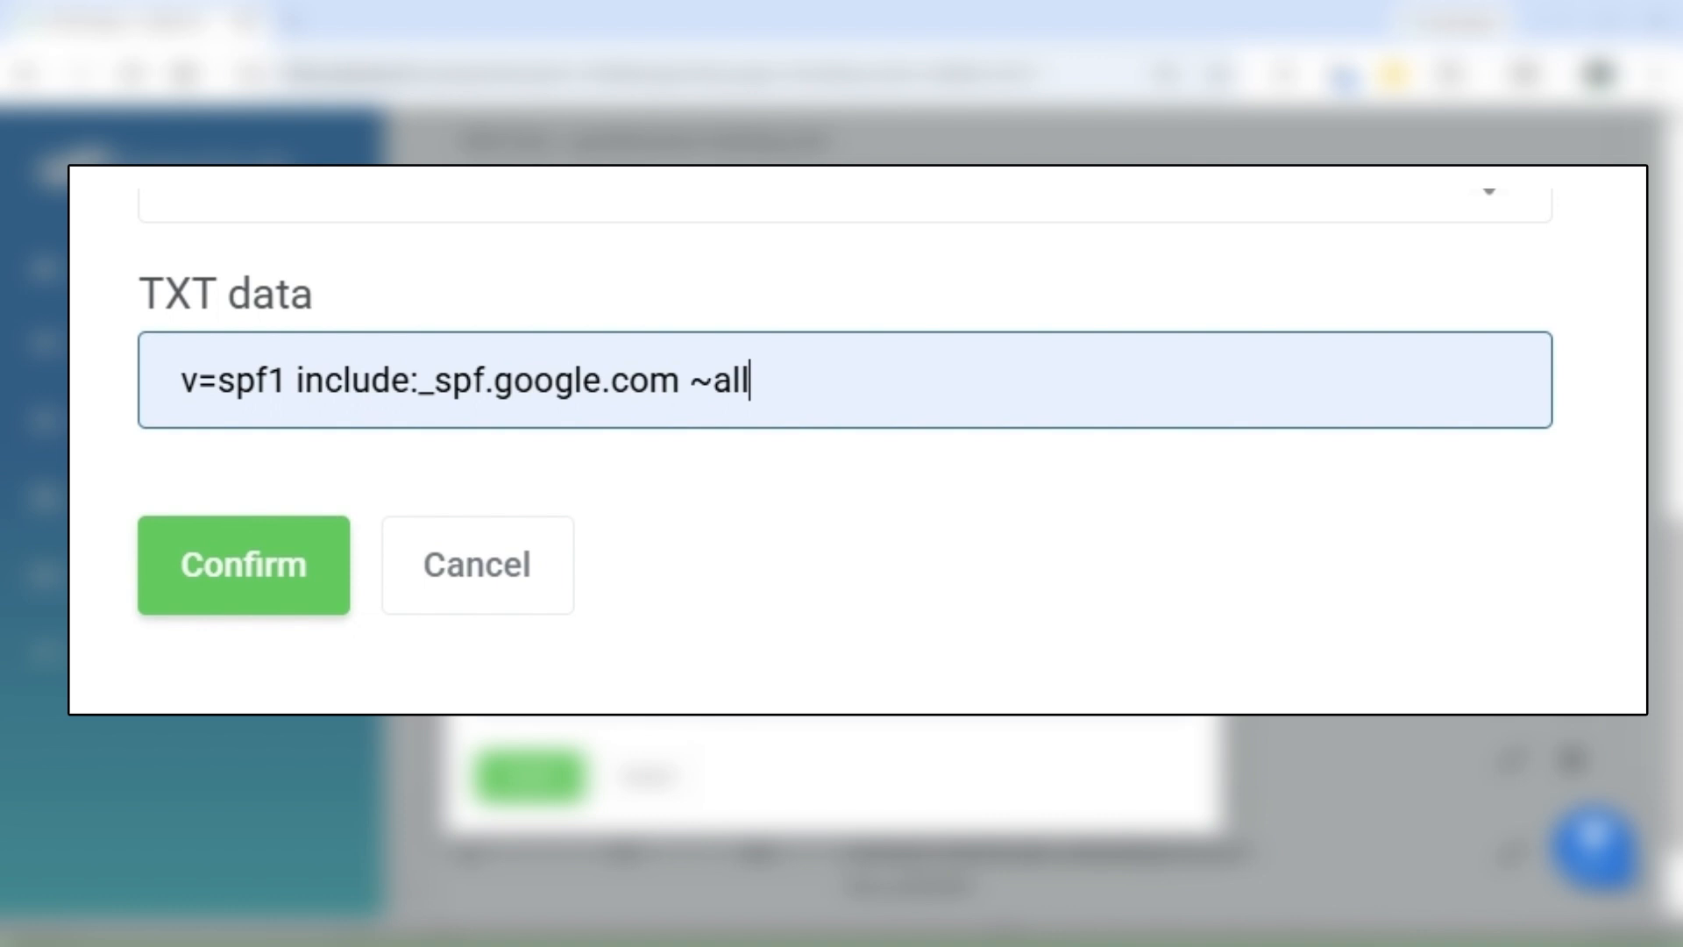
Step: Set the new SPF record's TTL to 300 and save the record
{"action": "left_click_drag", "start_coordinate": [281, 175], "coordinate": [183, 175]}
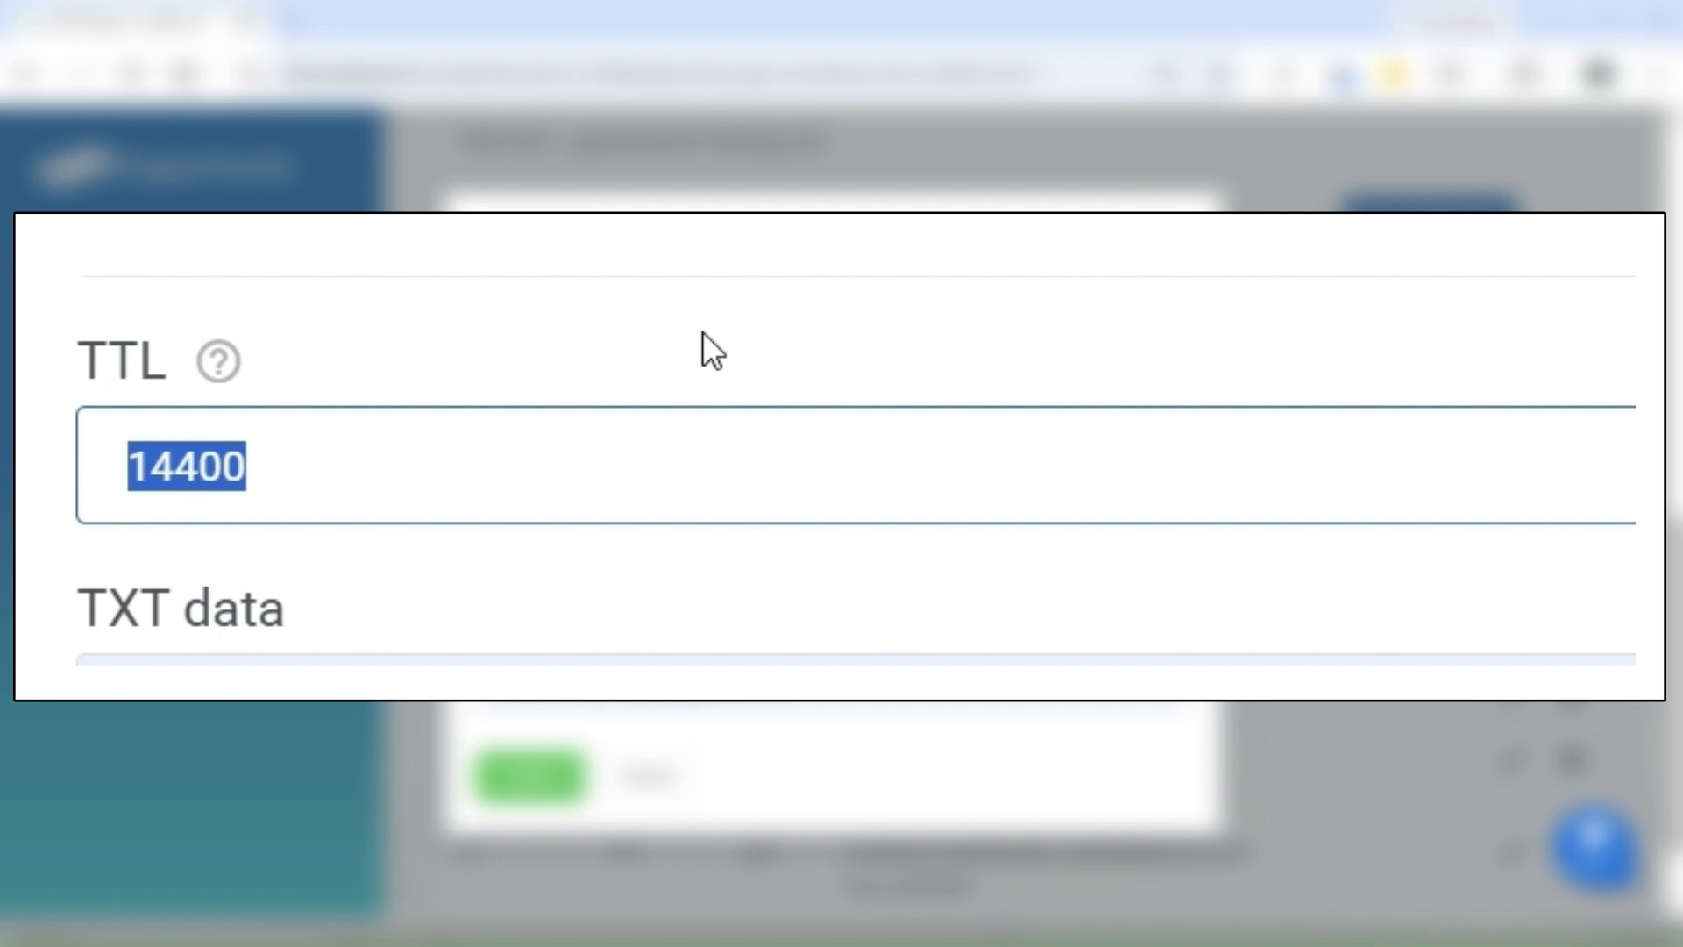
{"action": "type", "text": "300"}
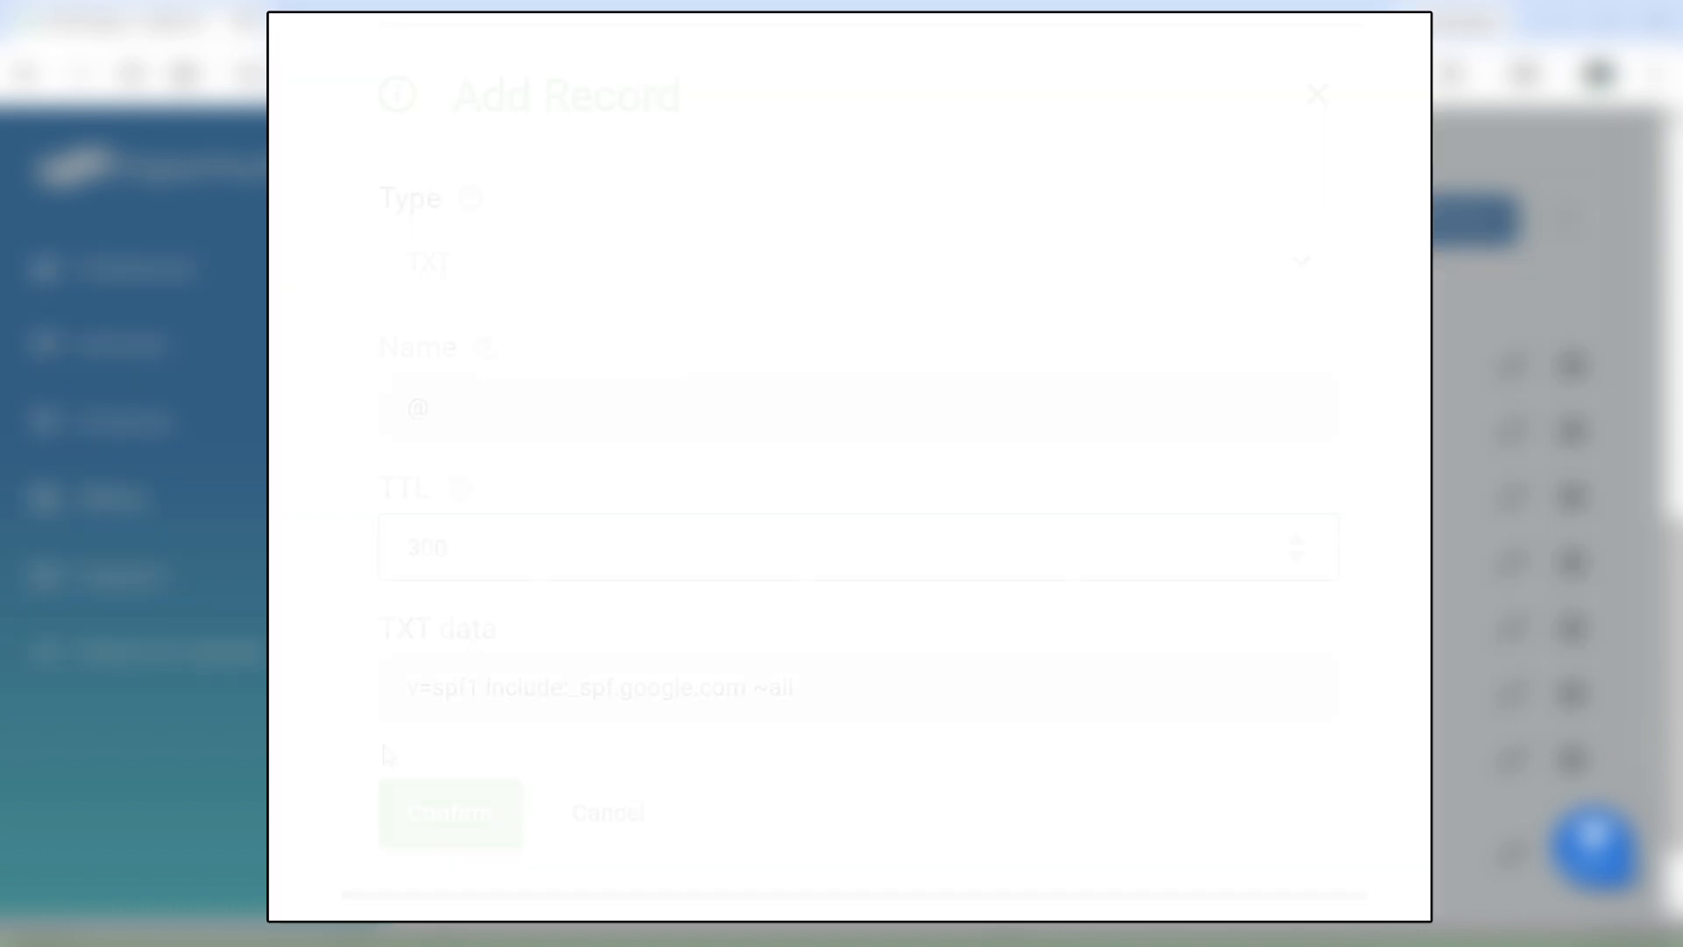
{"action": "left_click", "coordinate": [405, 813]}
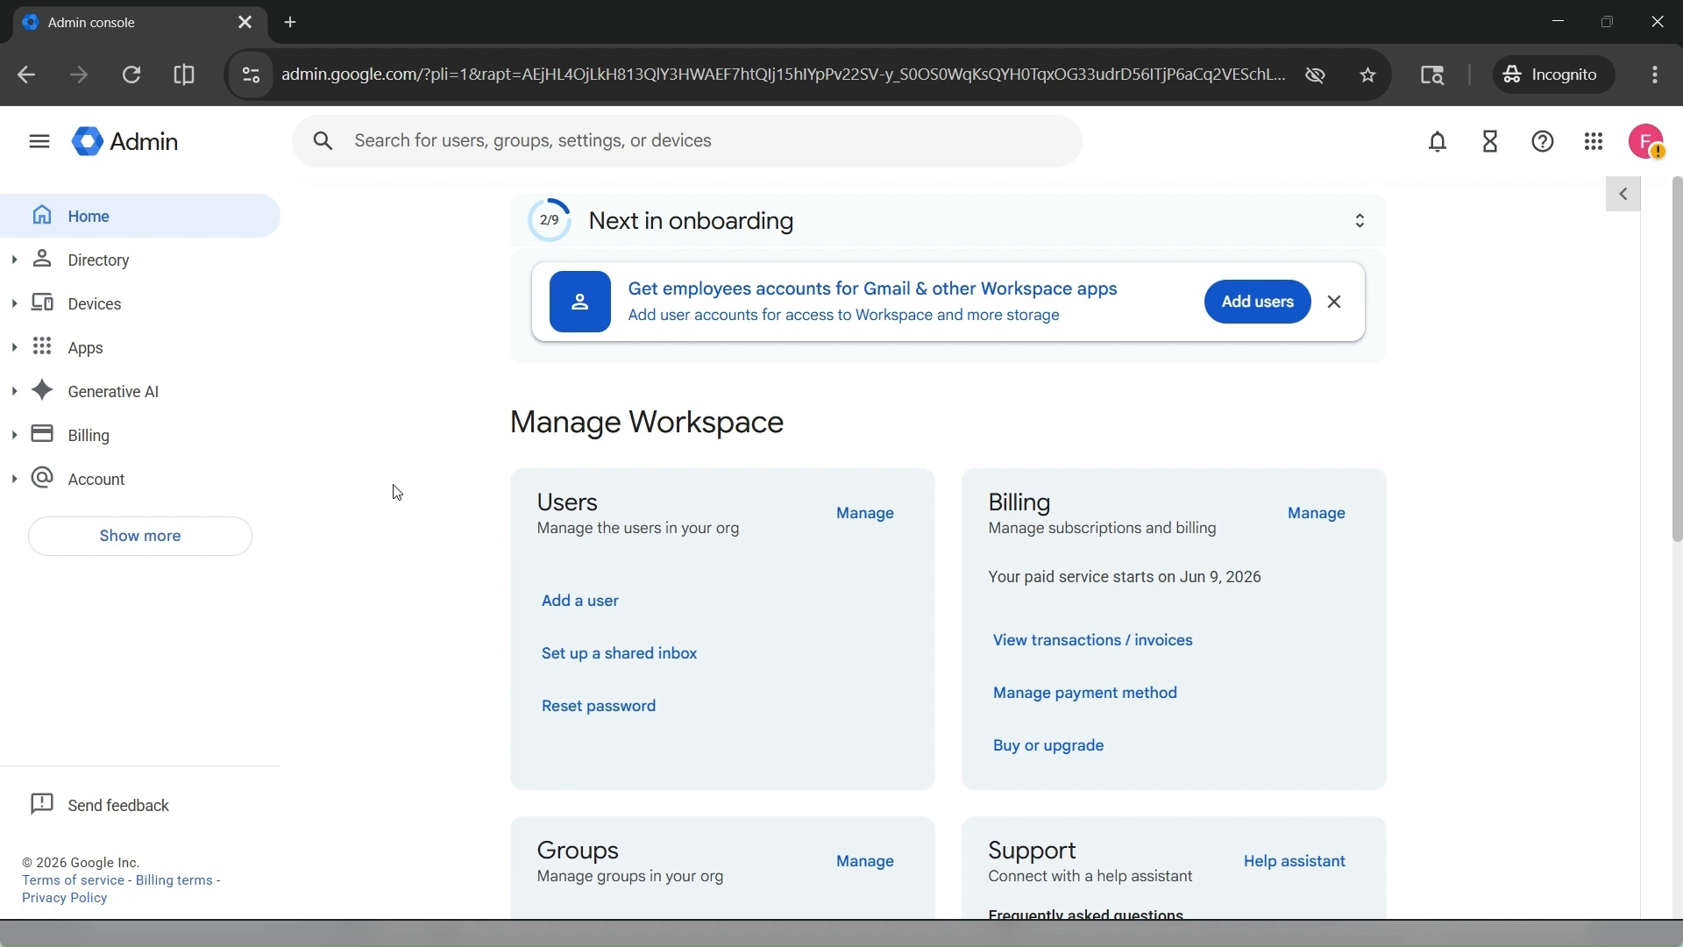
Step: Switch to the Google Admin console and open the Authenticate email (DKIM) settings of the Gmail app
{"action": "left_click", "coordinate": [21, 352]}
{"action": "left_click", "coordinate": [56, 437]}
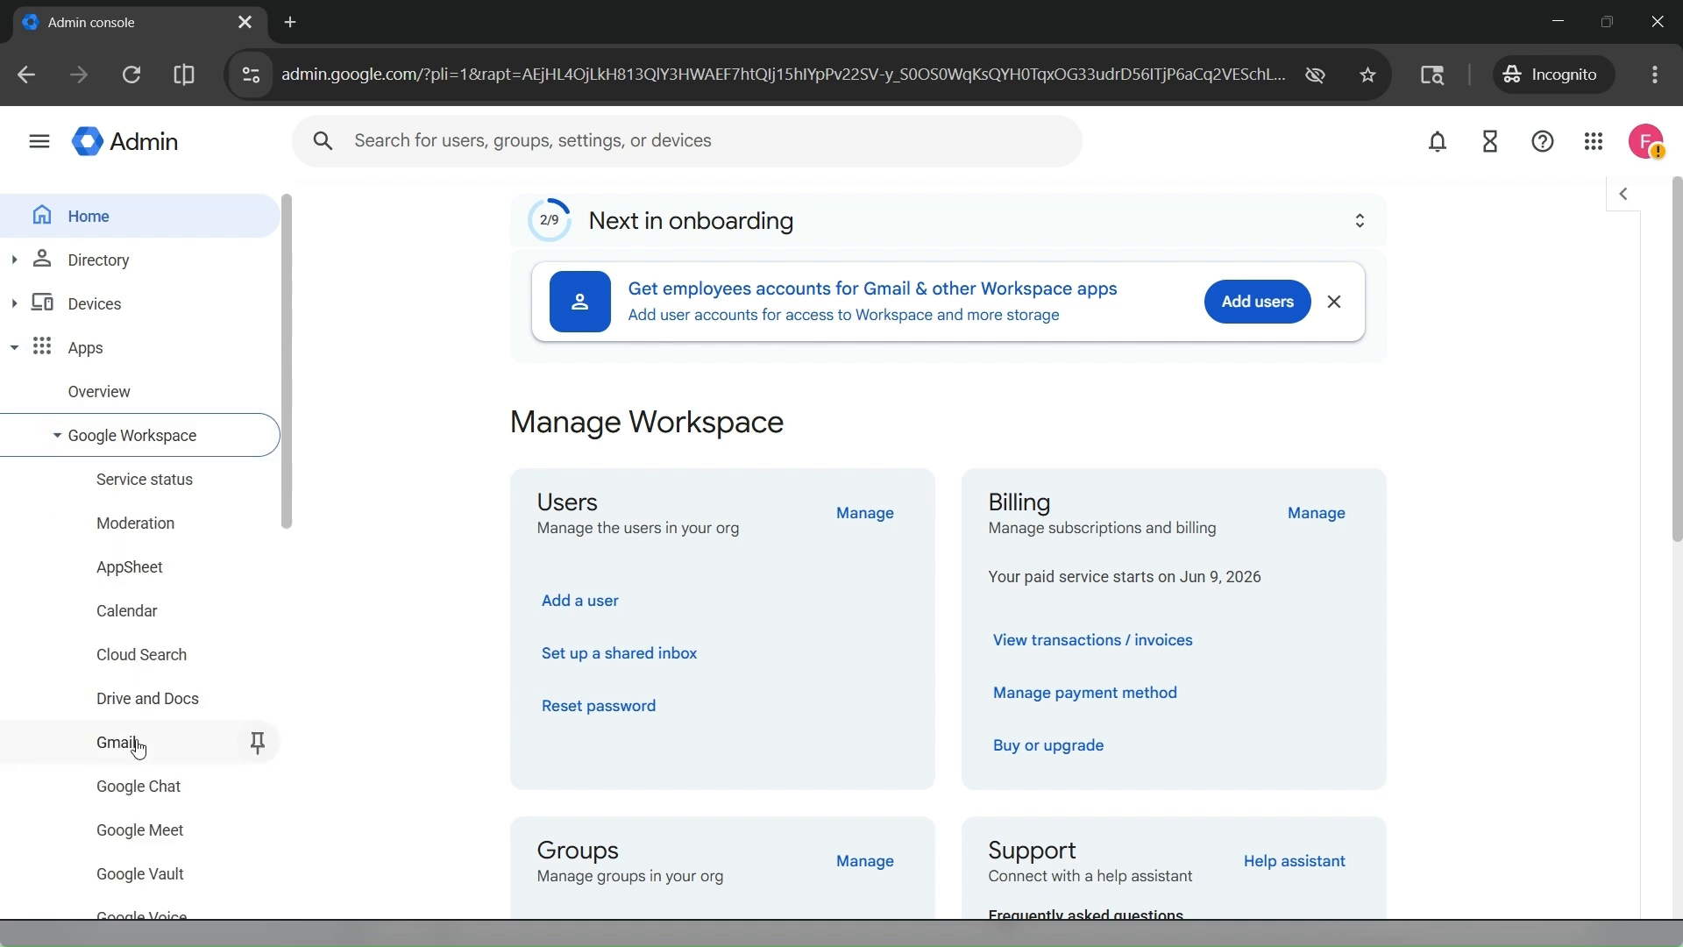
{"action": "left_click", "coordinate": [254, 742]}
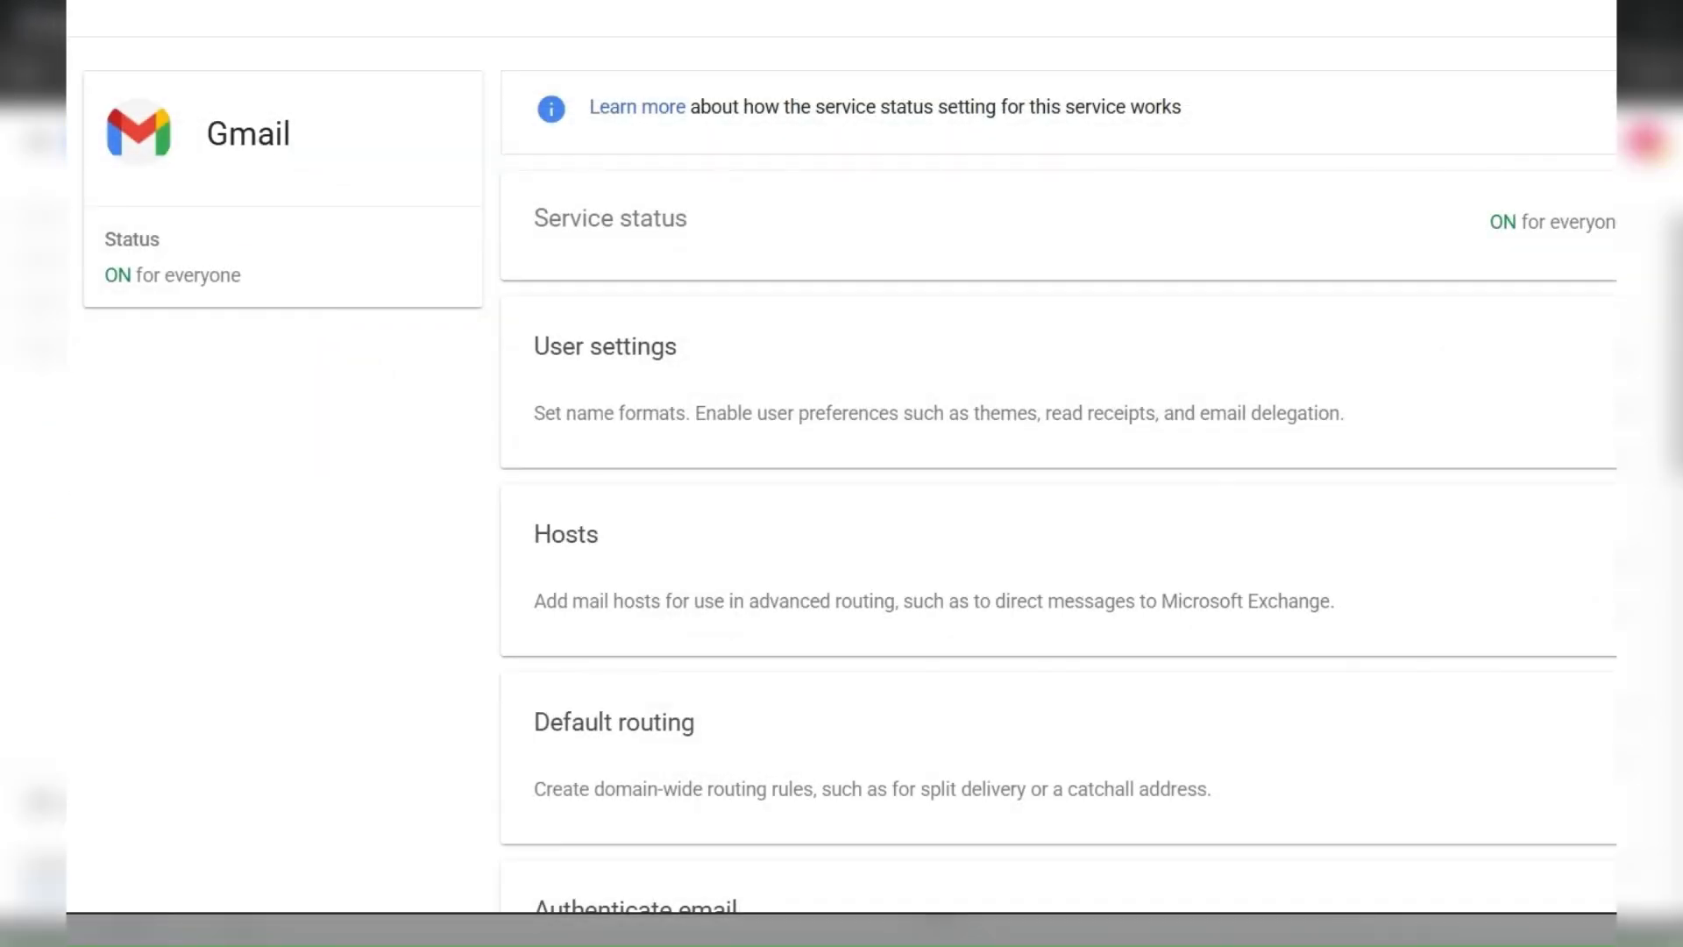
{"action": "scroll", "coordinate": [1101, 645], "scroll_direction": "down", "scroll_amount": 4}
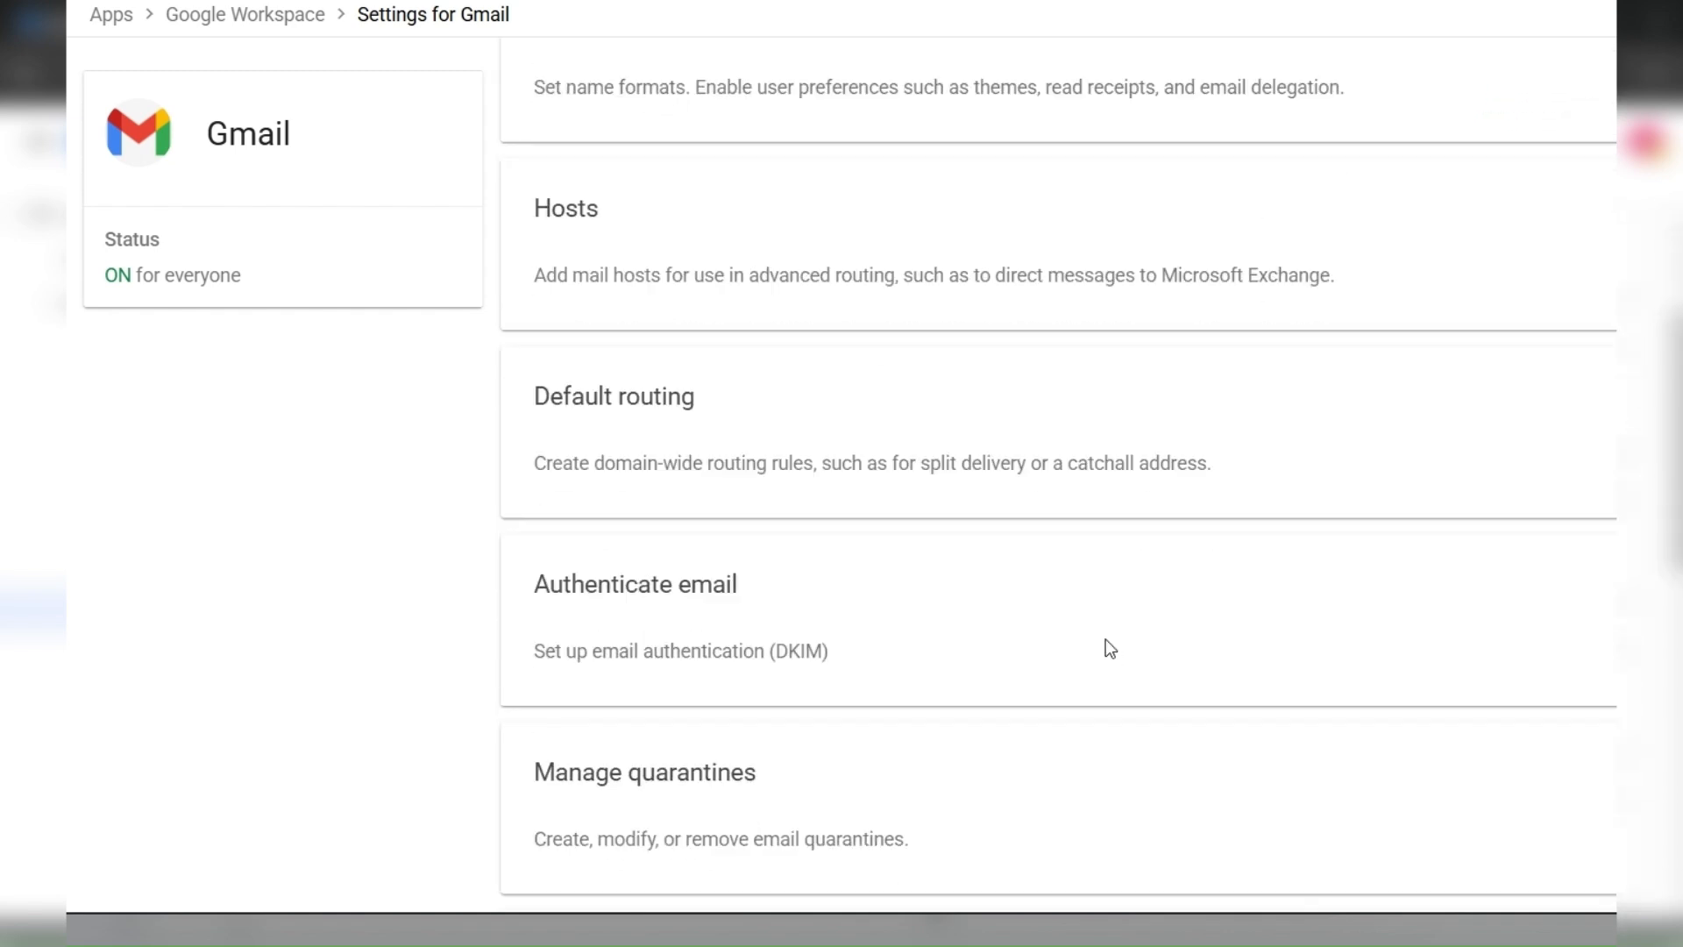
{"action": "scroll", "coordinate": [1106, 645], "scroll_direction": "down", "scroll_amount": 1}
{"action": "left_click", "coordinate": [1088, 560]}
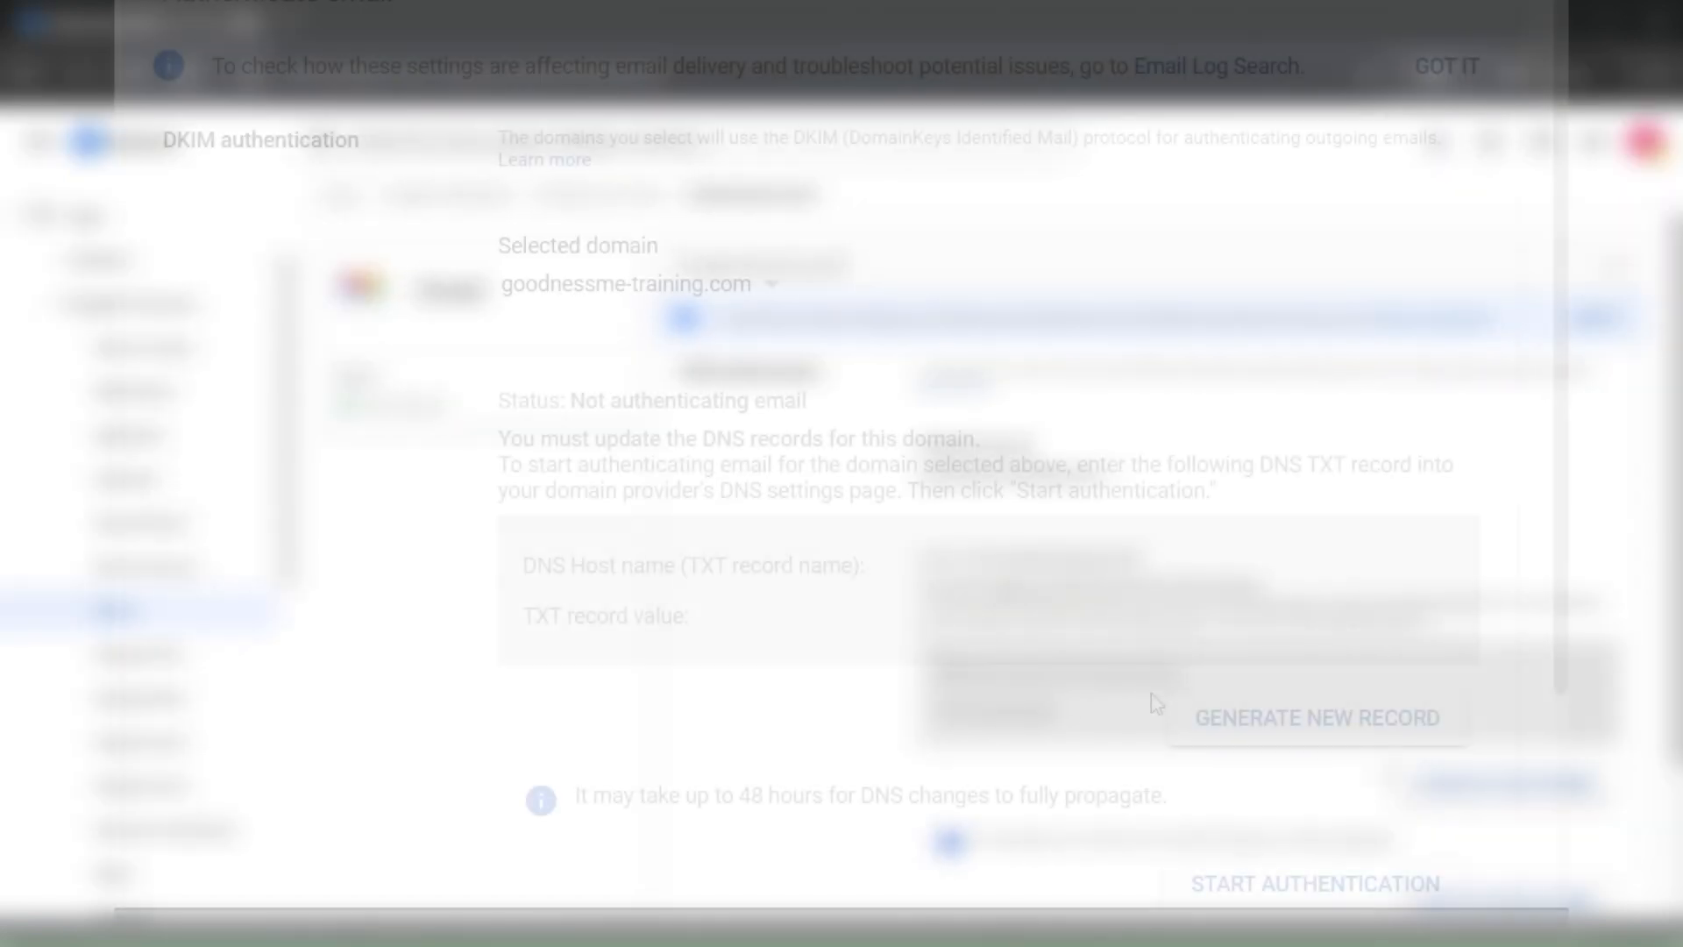
Step: Generate a new DKIM record for goodnessme-training.com and copy its full TXT record value
{"action": "left_click", "coordinate": [1247, 723]}
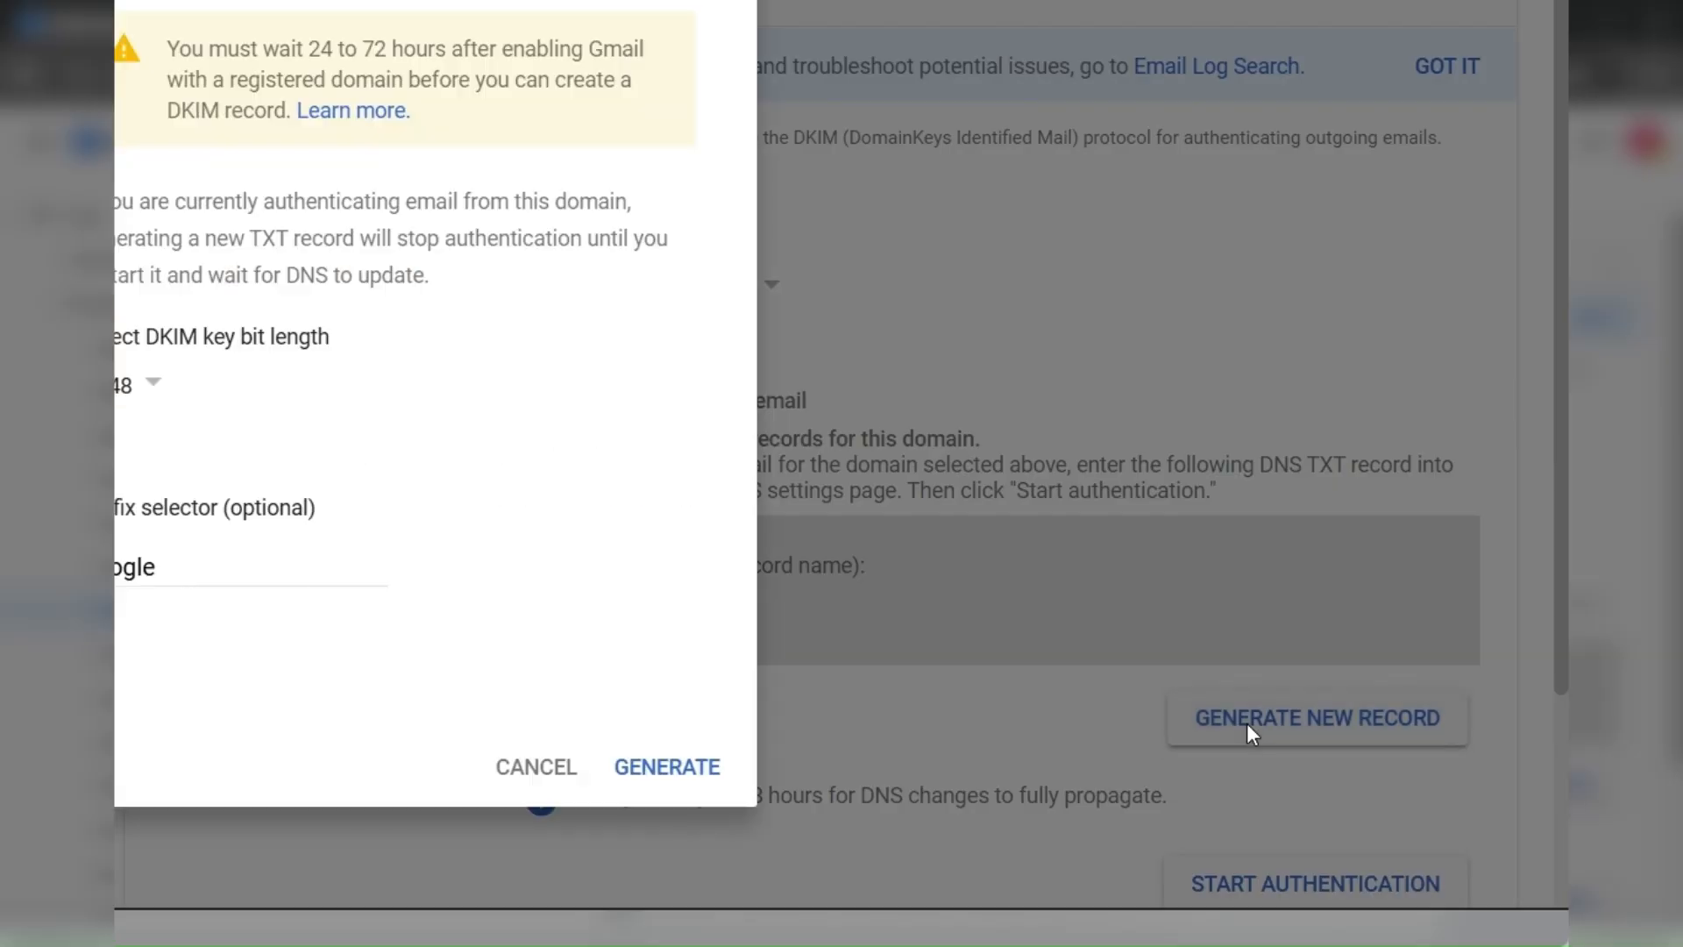
{"action": "left_click", "coordinate": [685, 766]}
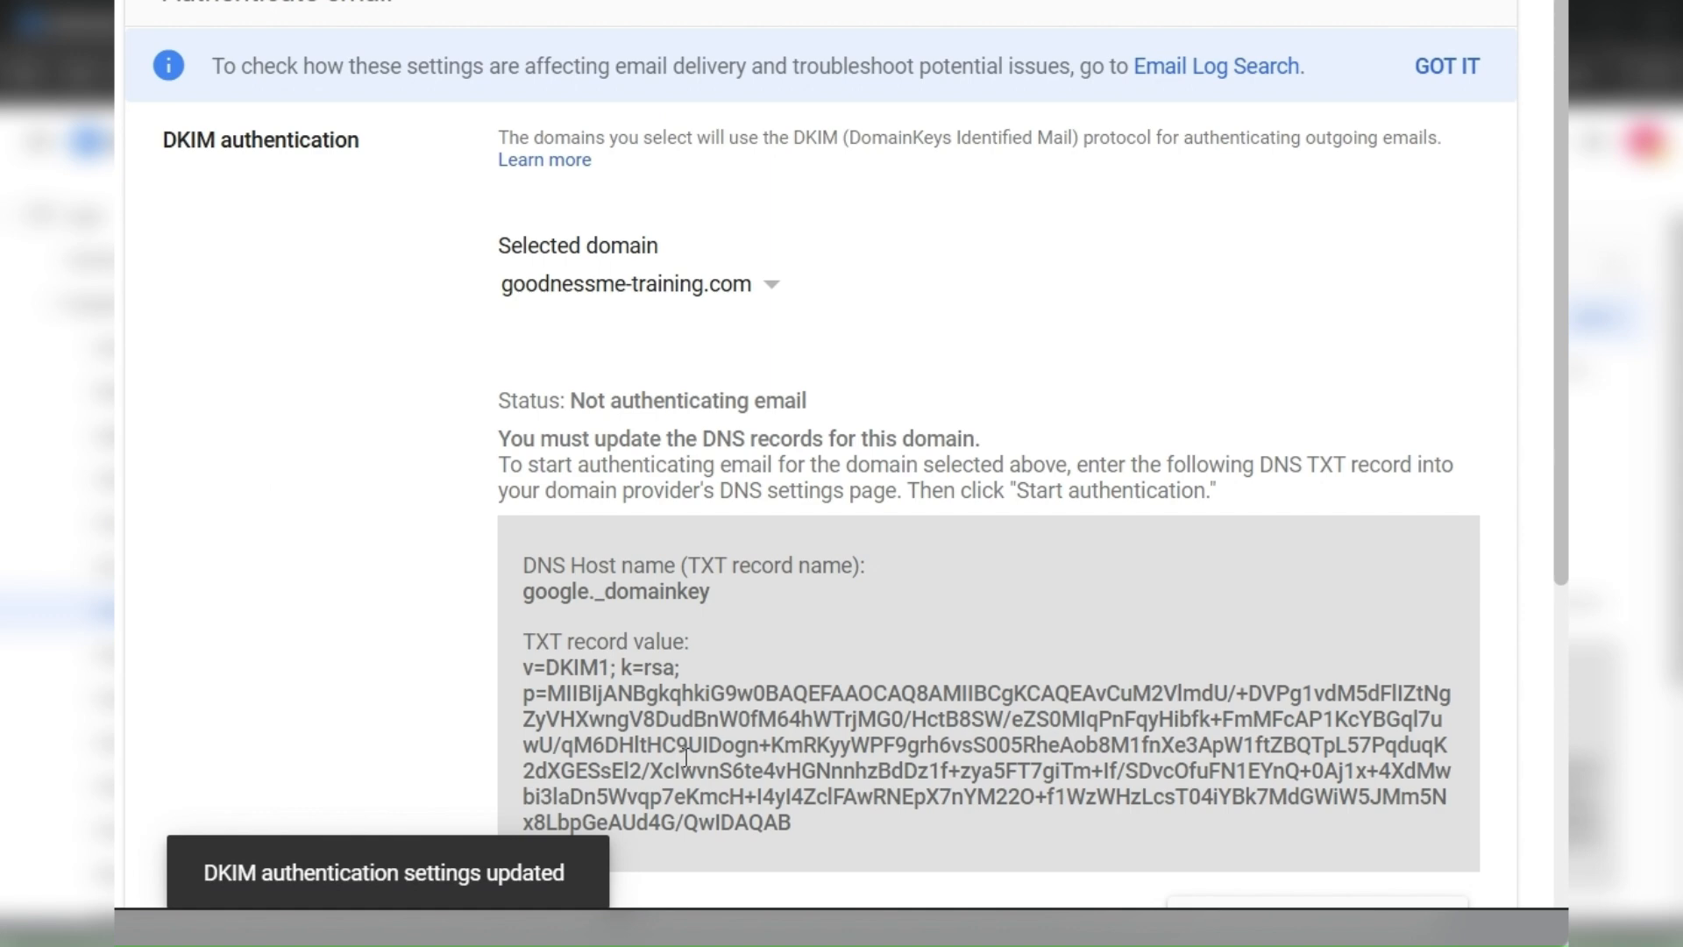
{"action": "scroll", "coordinate": [684, 753], "scroll_direction": "down", "scroll_amount": 2}
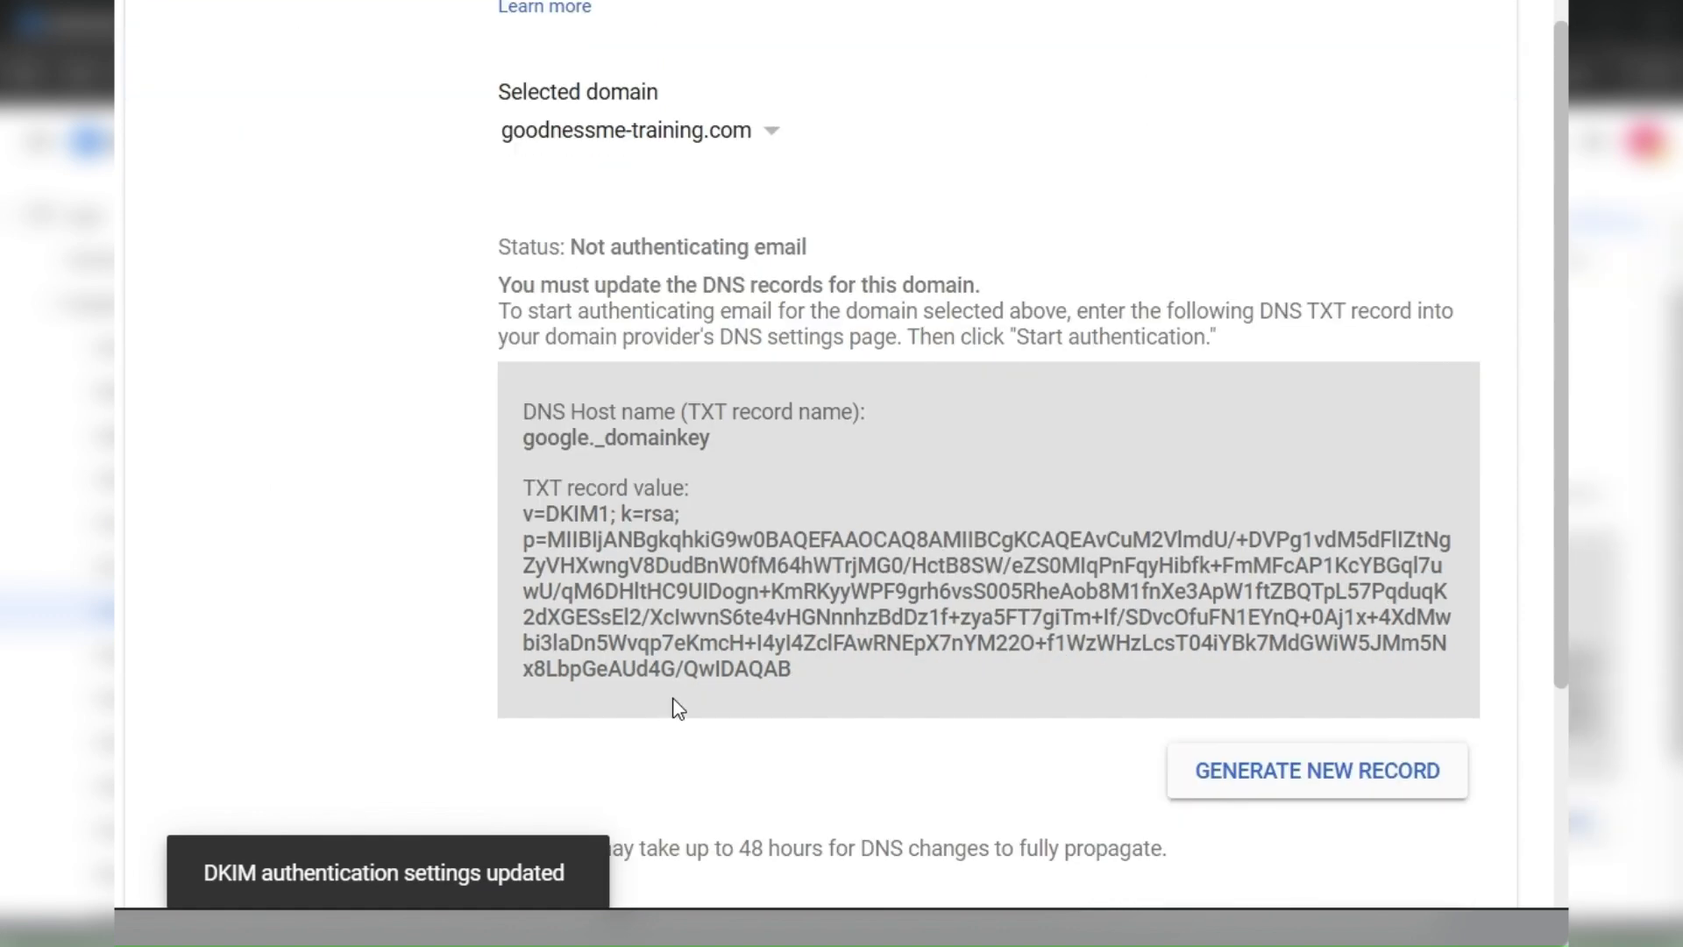
{"action": "left_click_drag", "start_coordinate": [678, 706], "coordinate": [495, 525]}
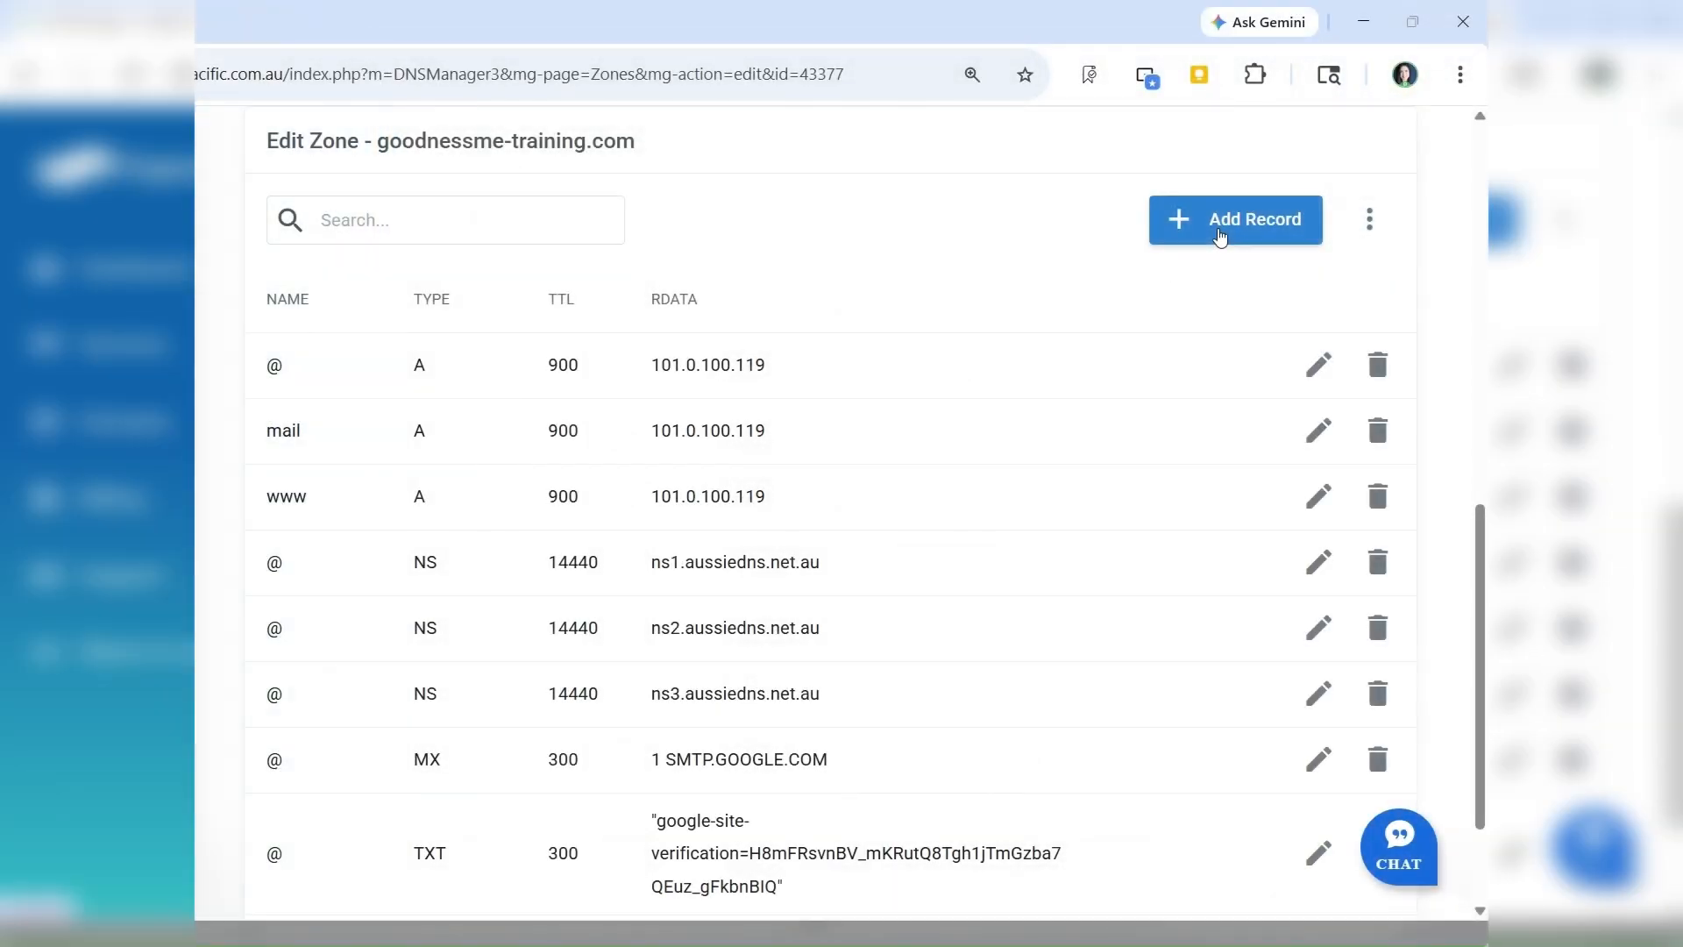
Step: Switch to the DNS zone editor and add a TXT record named google._domainkey with the copied DKIM value as its data
{"action": "left_click", "coordinate": [1220, 235]}
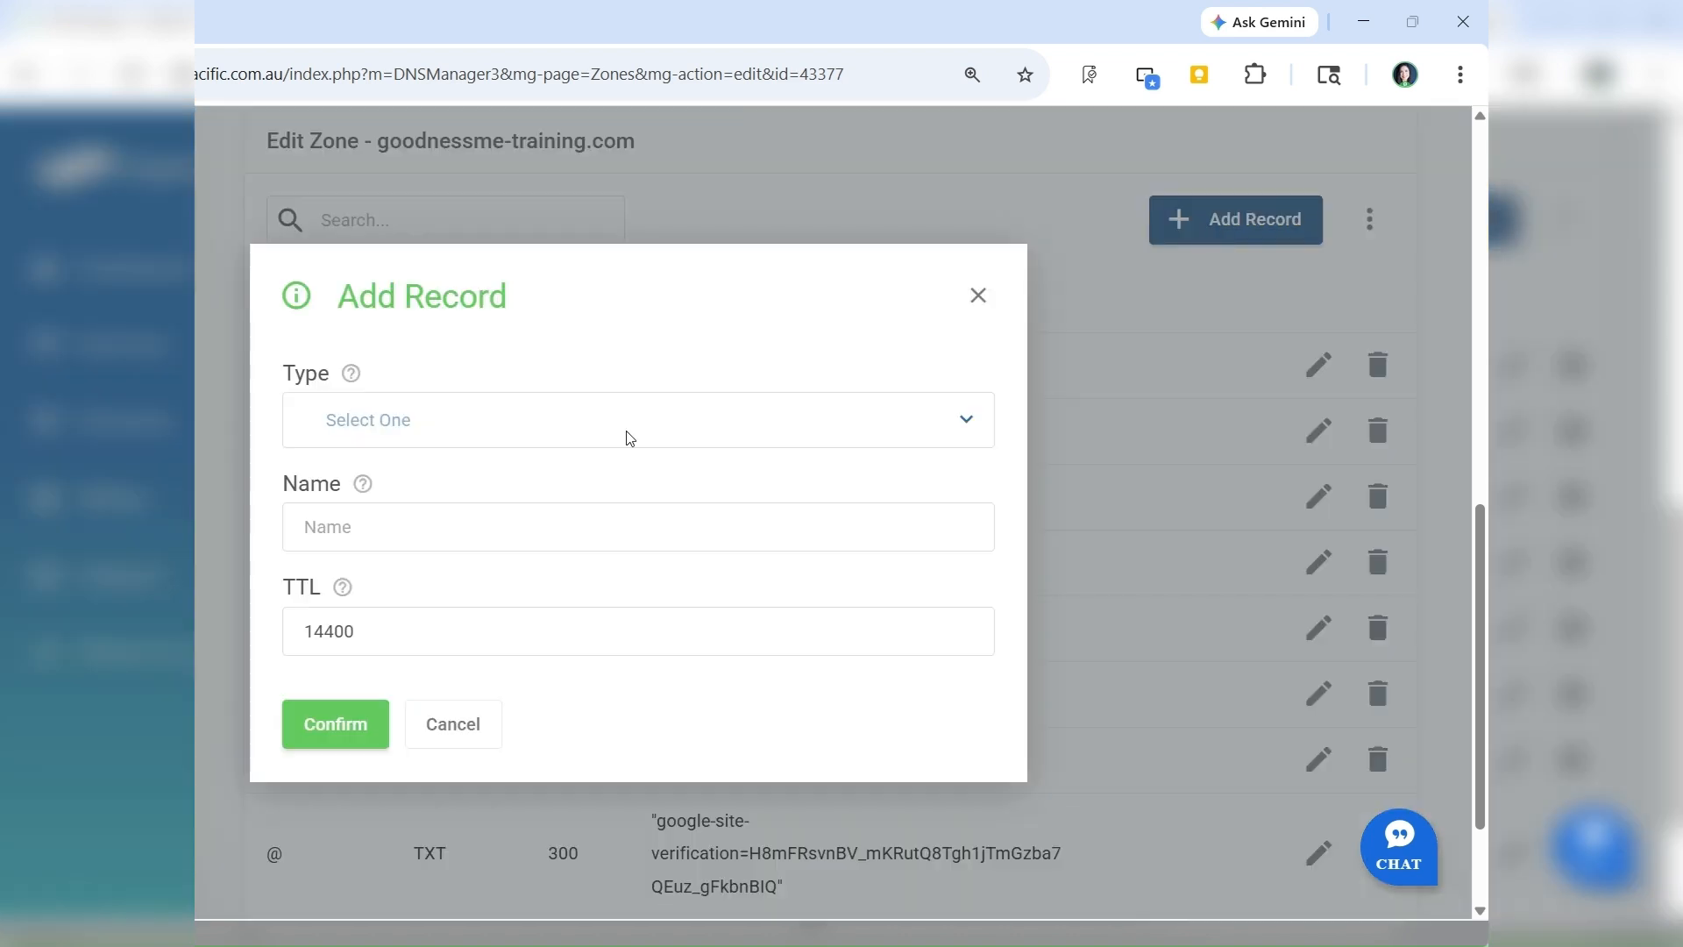
{"action": "left_click", "coordinate": [507, 438]}
{"action": "type", "text": "t"}
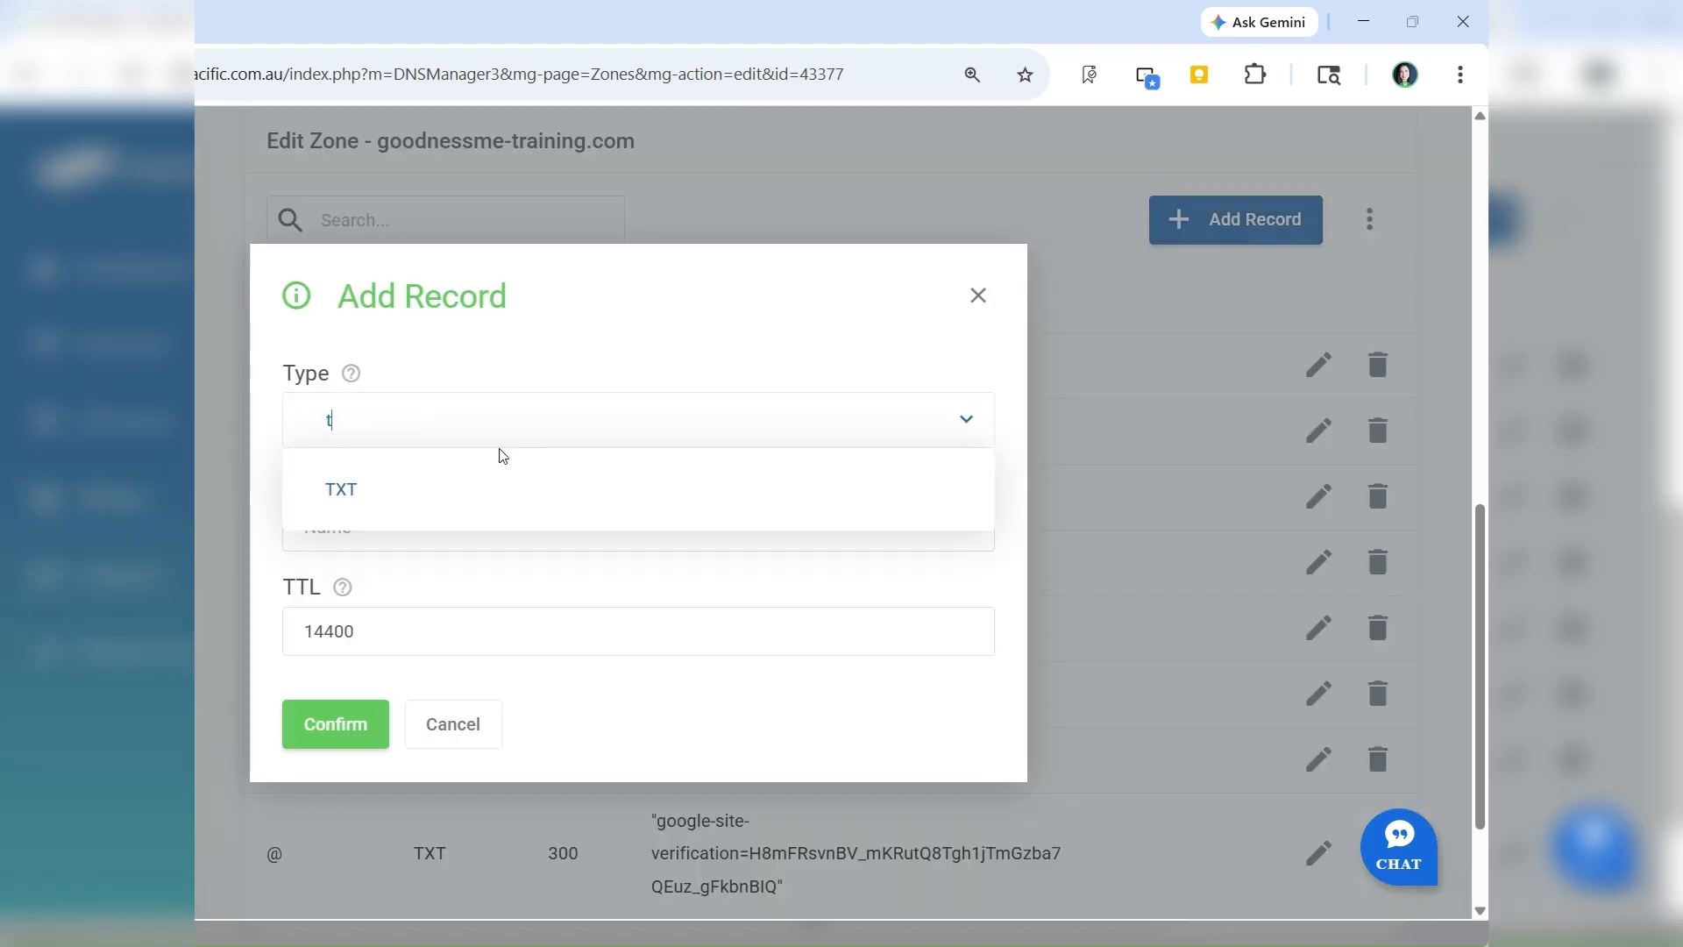
{"action": "left_click", "coordinate": [480, 489]}
{"action": "left_click", "coordinate": [479, 534]}
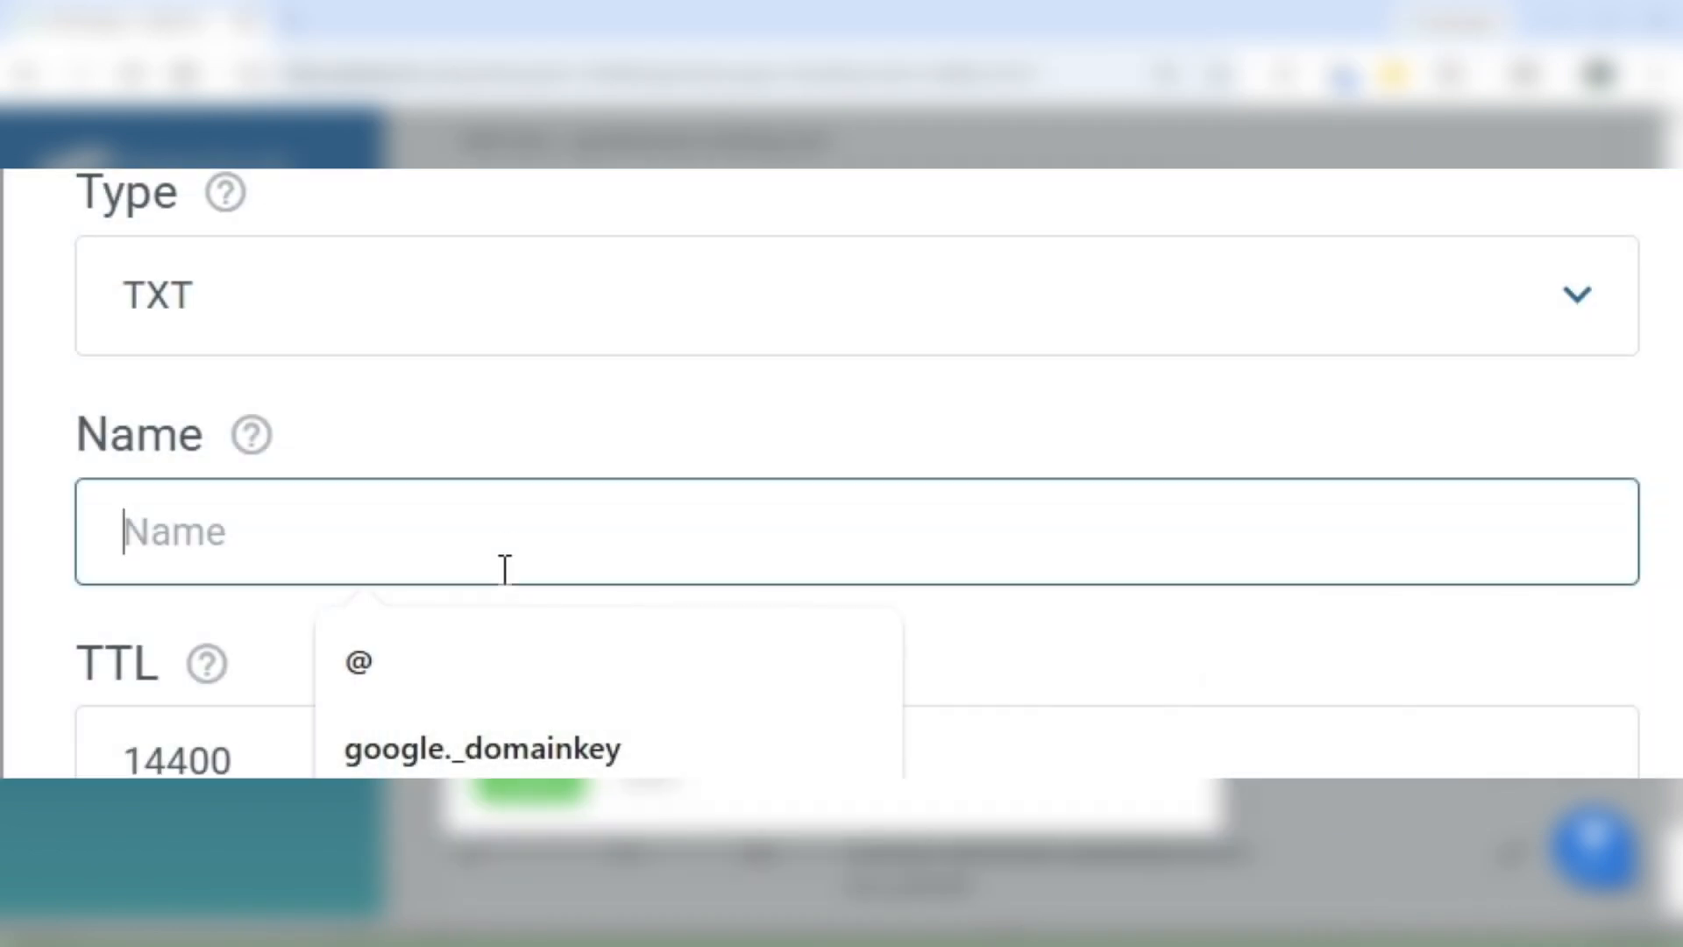
{"action": "left_click", "coordinate": [488, 744]}
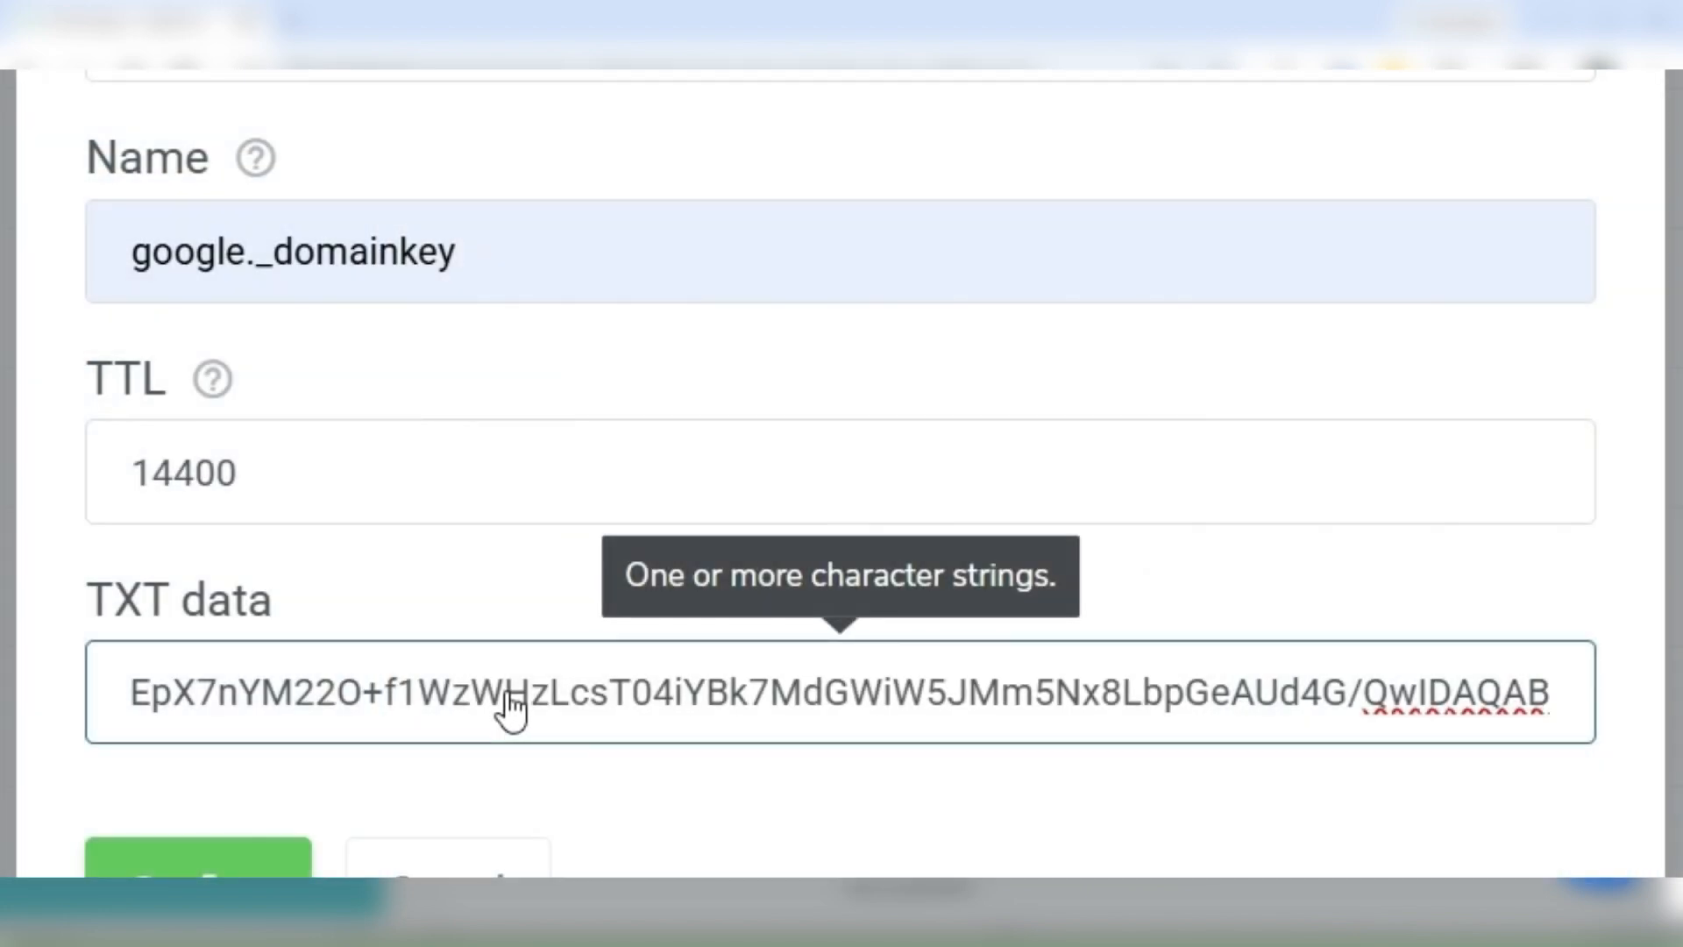
Step: Set the DKIM record's TTL to 300 and save the record
{"action": "left_click", "coordinate": [455, 481]}
{"action": "key", "text": "BackSpace"}
{"action": "key", "text": "BackSpace"}
{"action": "key", "text": "BackSpace"}
{"action": "key", "text": "BackSpace"}
{"action": "key", "text": "BackSpace"}
{"action": "type", "text": "300"}
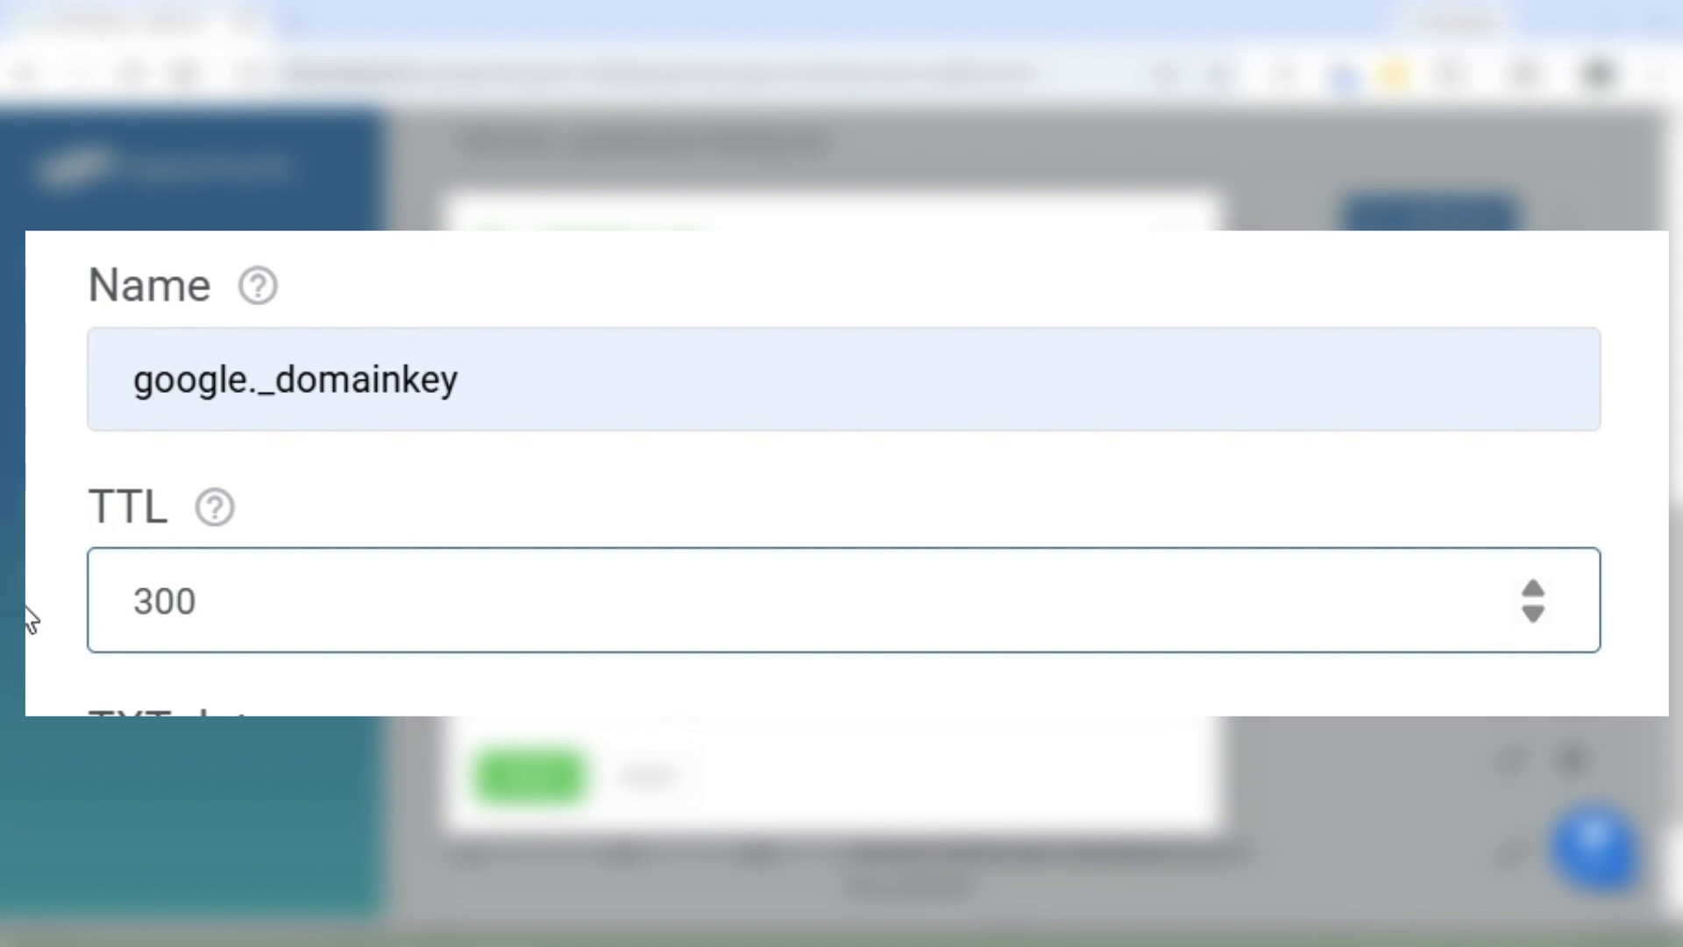
{"action": "left_click", "coordinate": [534, 771]}
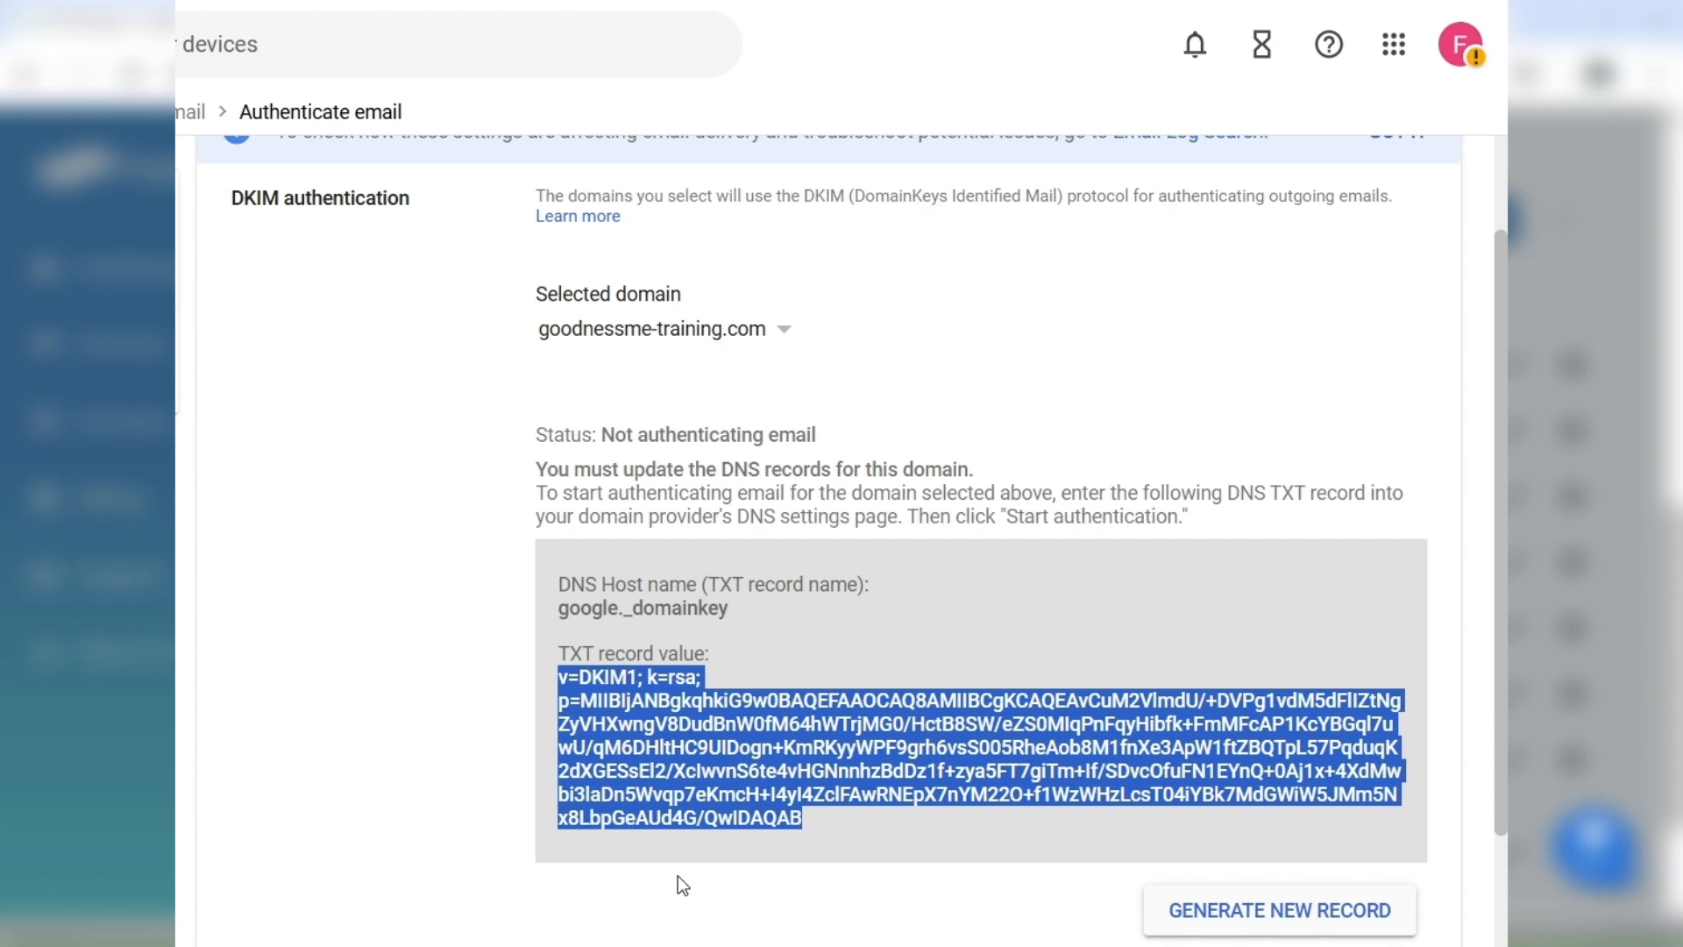
Step: Return to the Google Admin console and start DKIM authentication for goodnessme-training.com
{"action": "scroll", "coordinate": [506, 875], "scroll_direction": "down", "scroll_amount": 3}
{"action": "left_click", "coordinate": [1307, 794]}
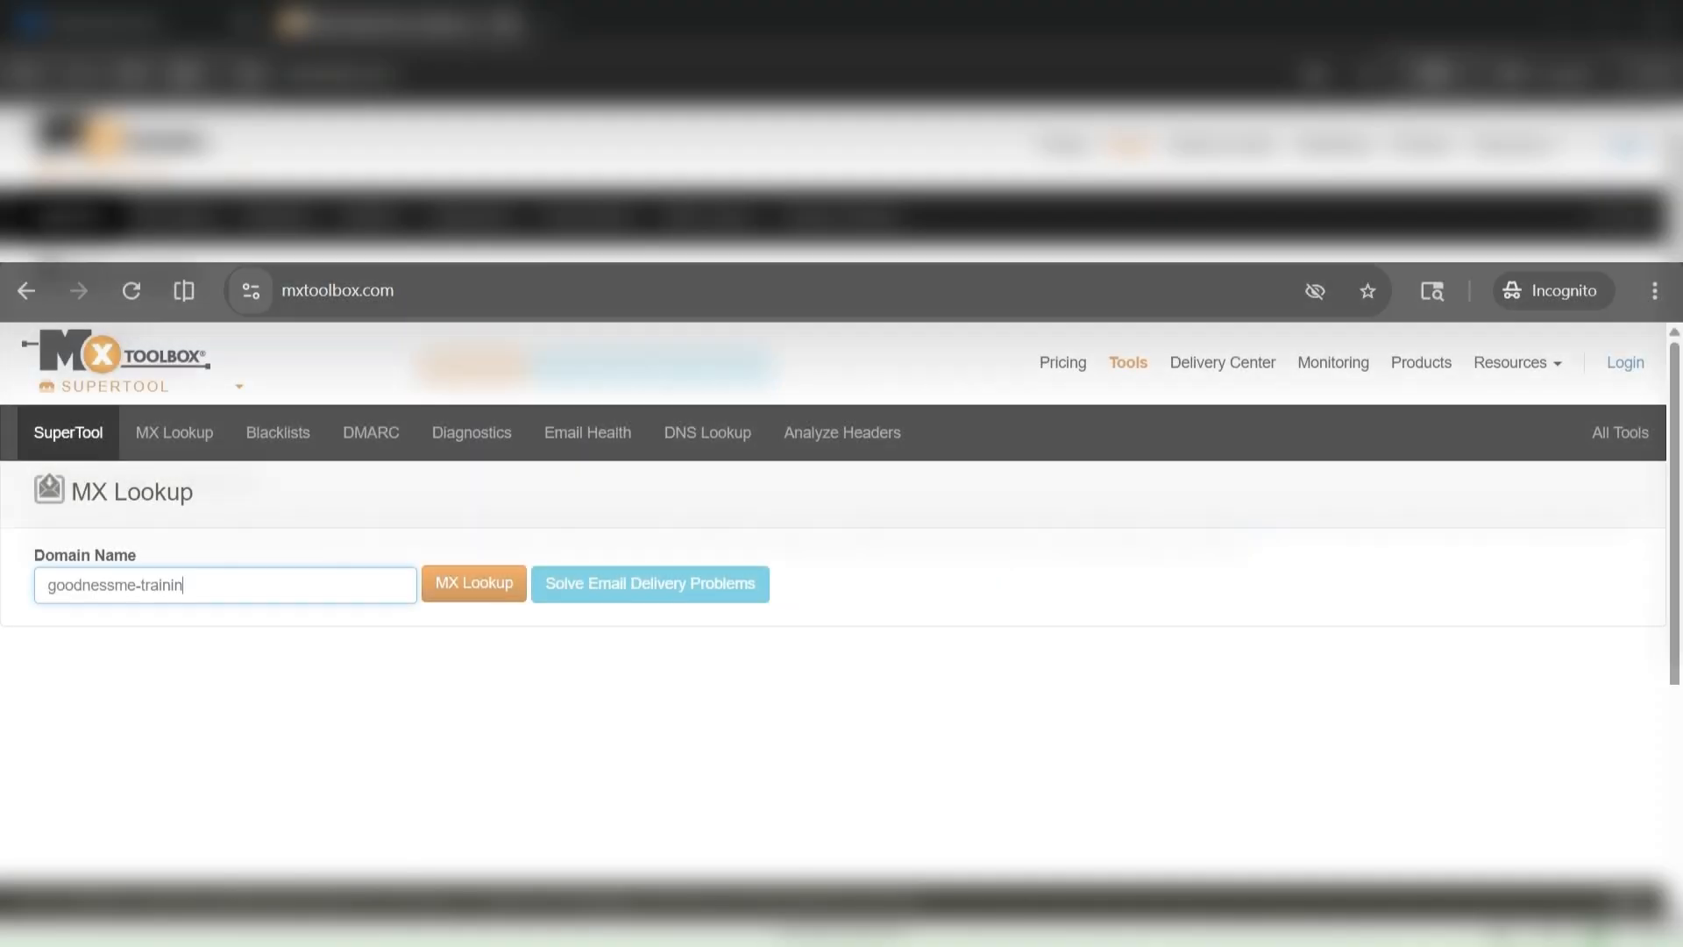
Step: Switch to MxToolbox SuperTool, run an MX Lookup and an SPF Record Lookup on goodnessme-training.com, and review the SPF results
{"action": "type", "text": ".com"}
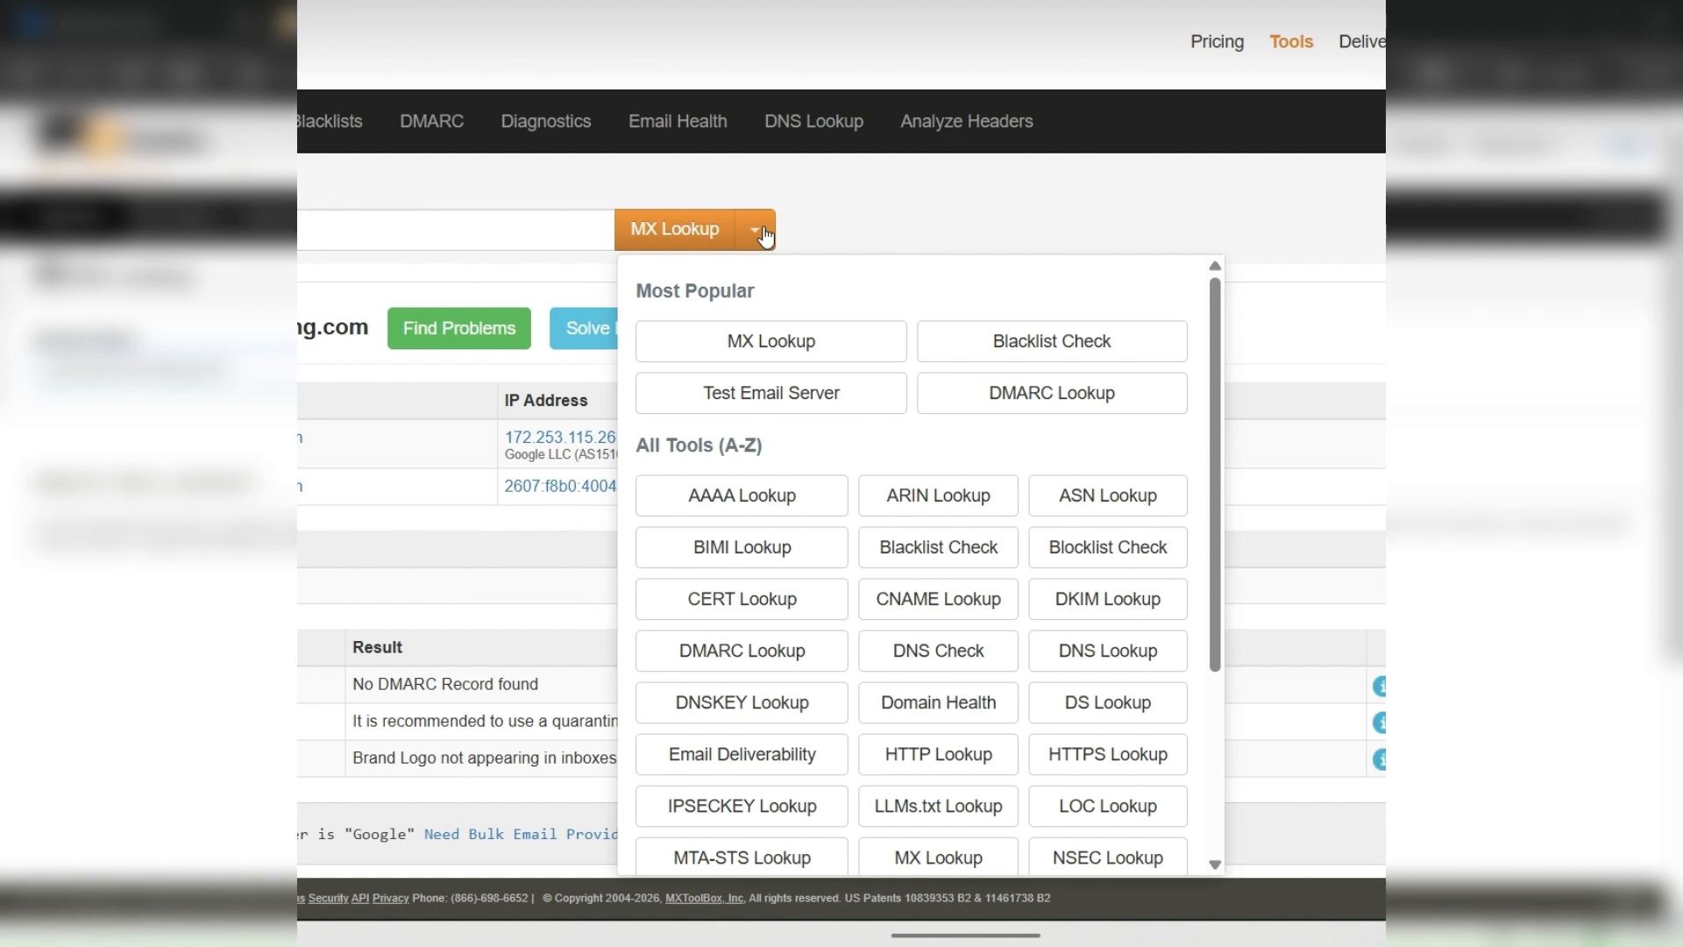
{"action": "scroll", "coordinate": [783, 307], "scroll_direction": "down", "scroll_amount": 3}
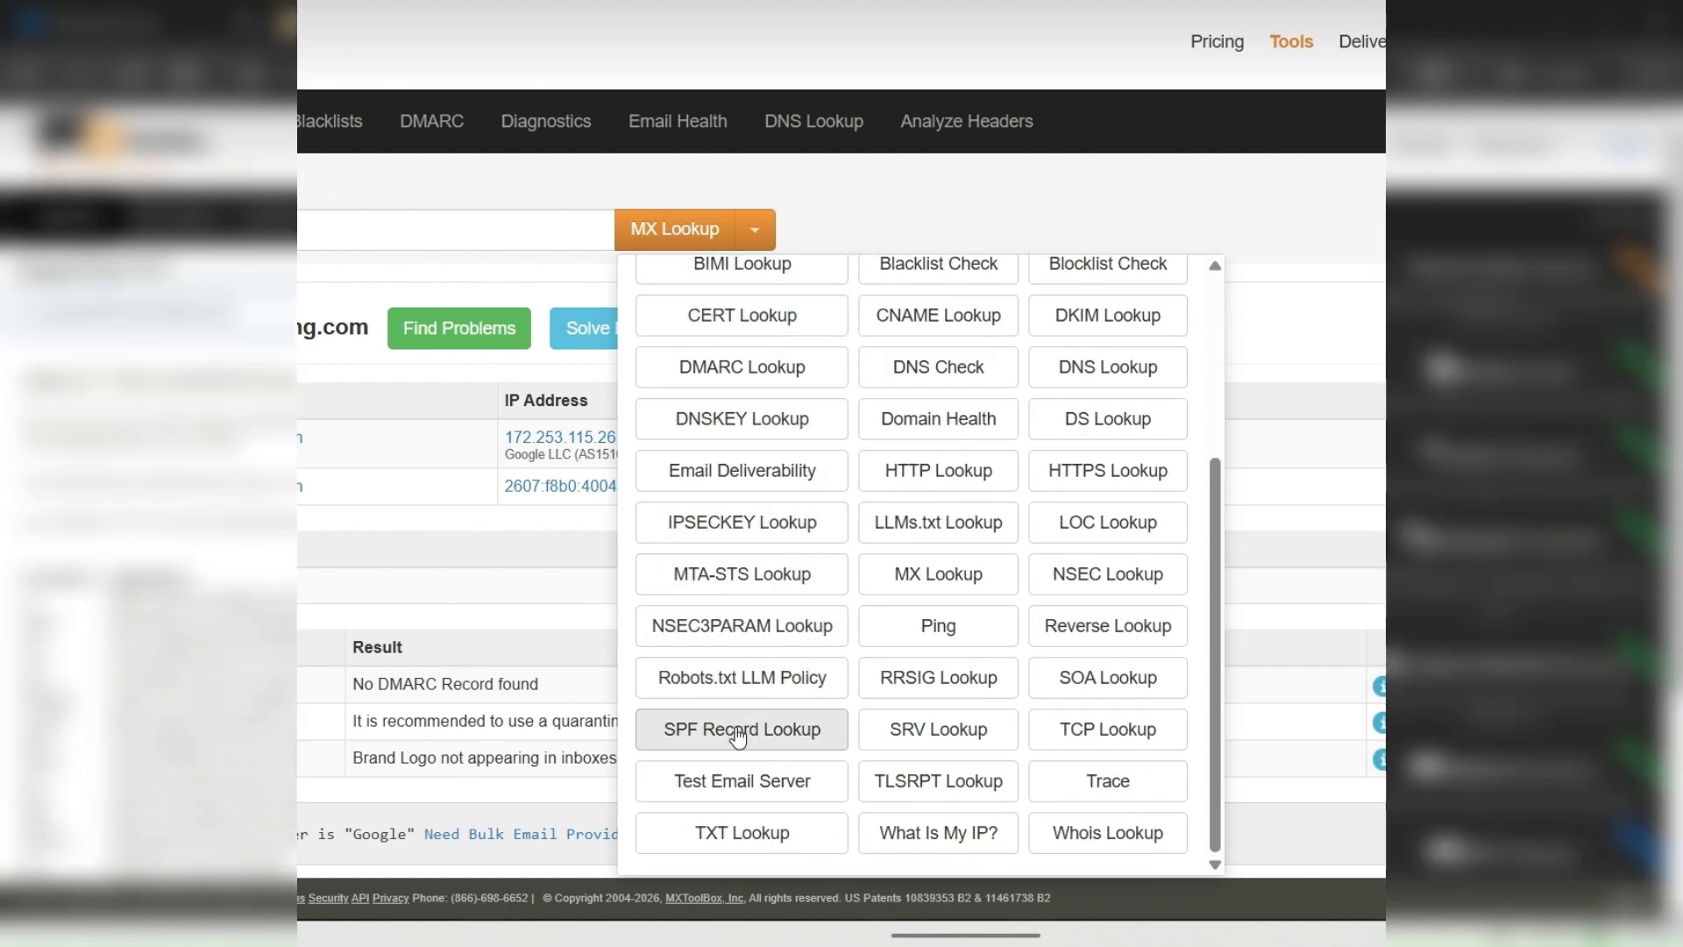
{"action": "left_click", "coordinate": [738, 732]}
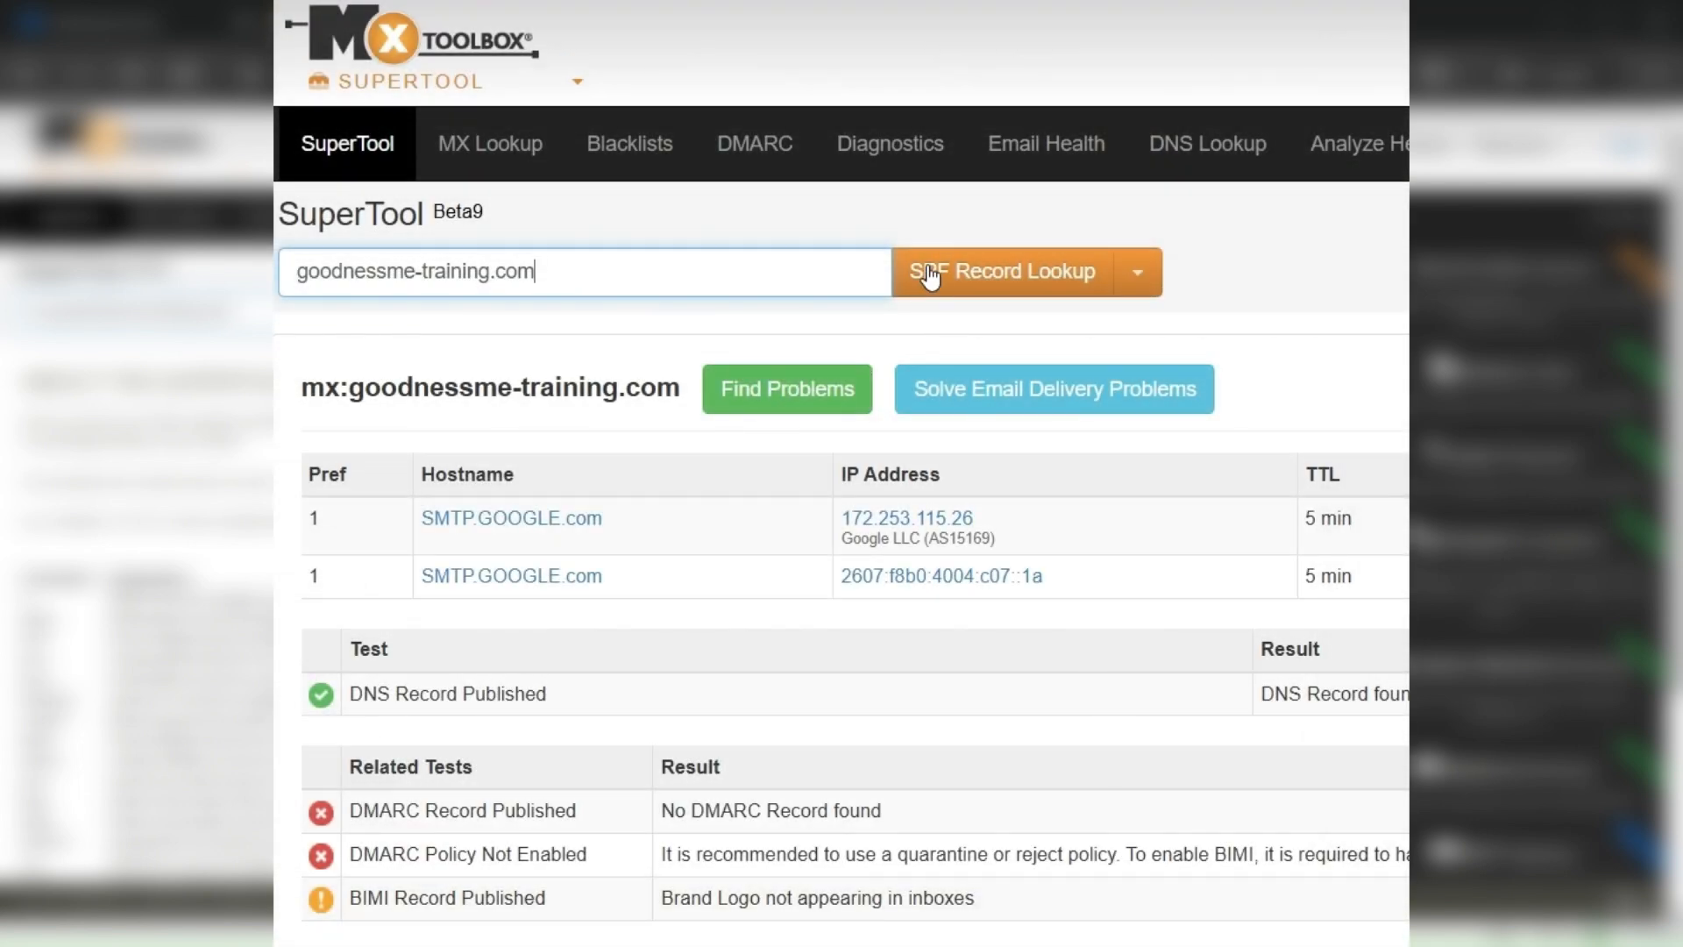
{"action": "left_click", "coordinate": [927, 267]}
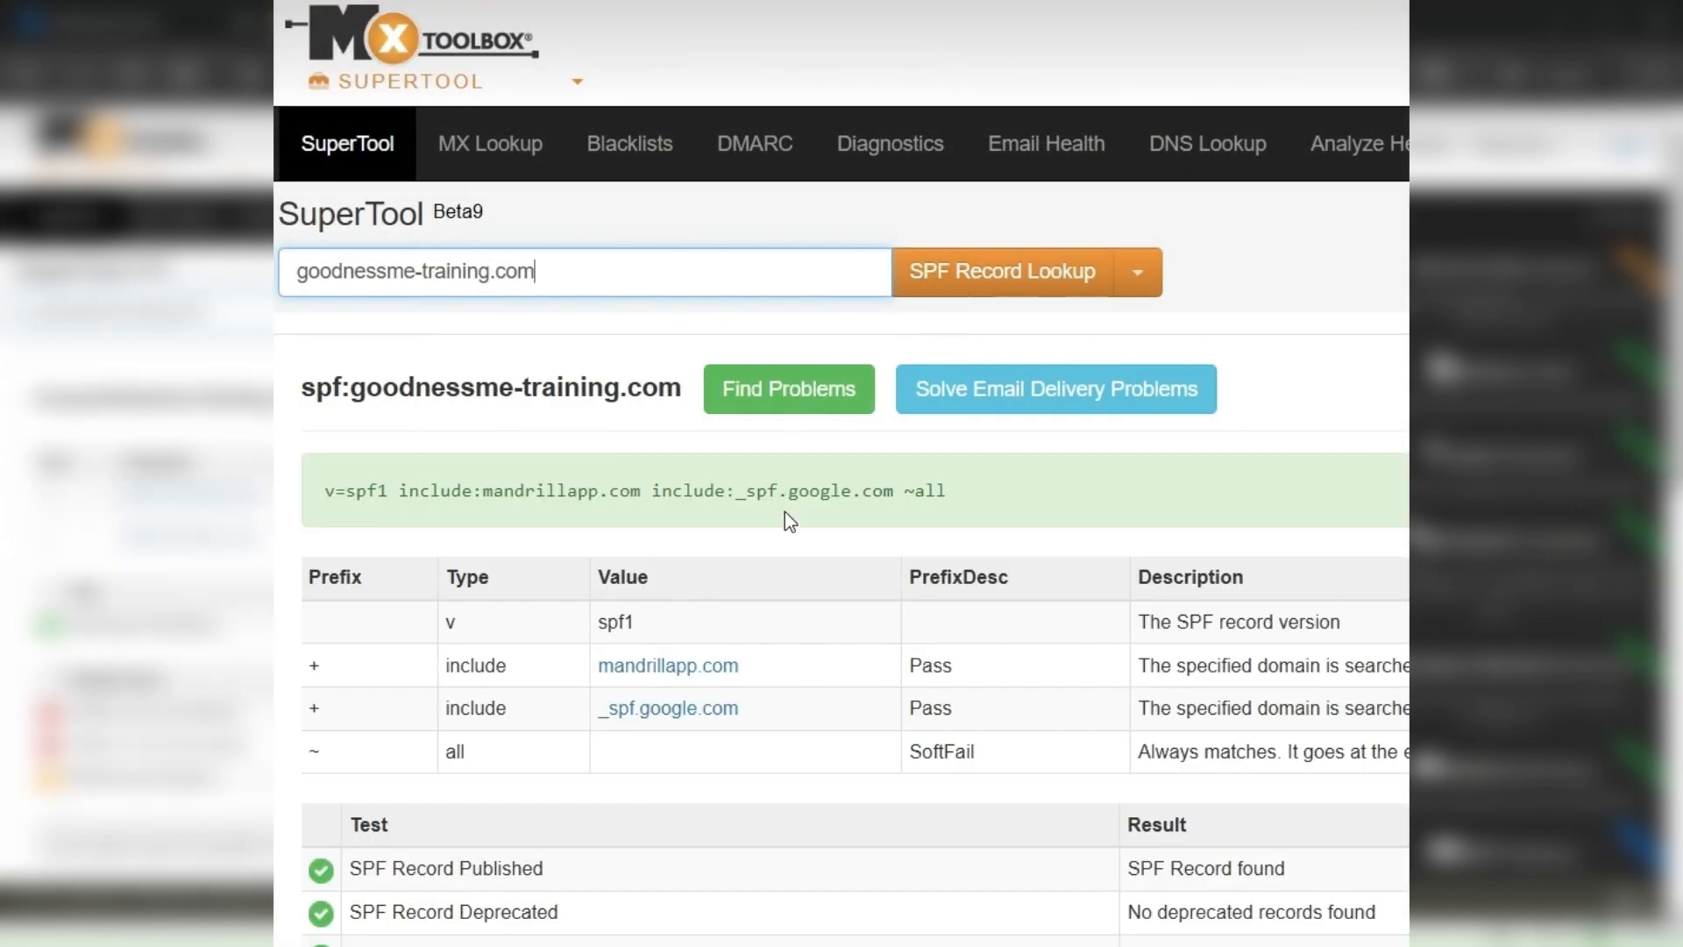
{"action": "scroll", "coordinate": [822, 596], "scroll_direction": "down", "scroll_amount": 3}
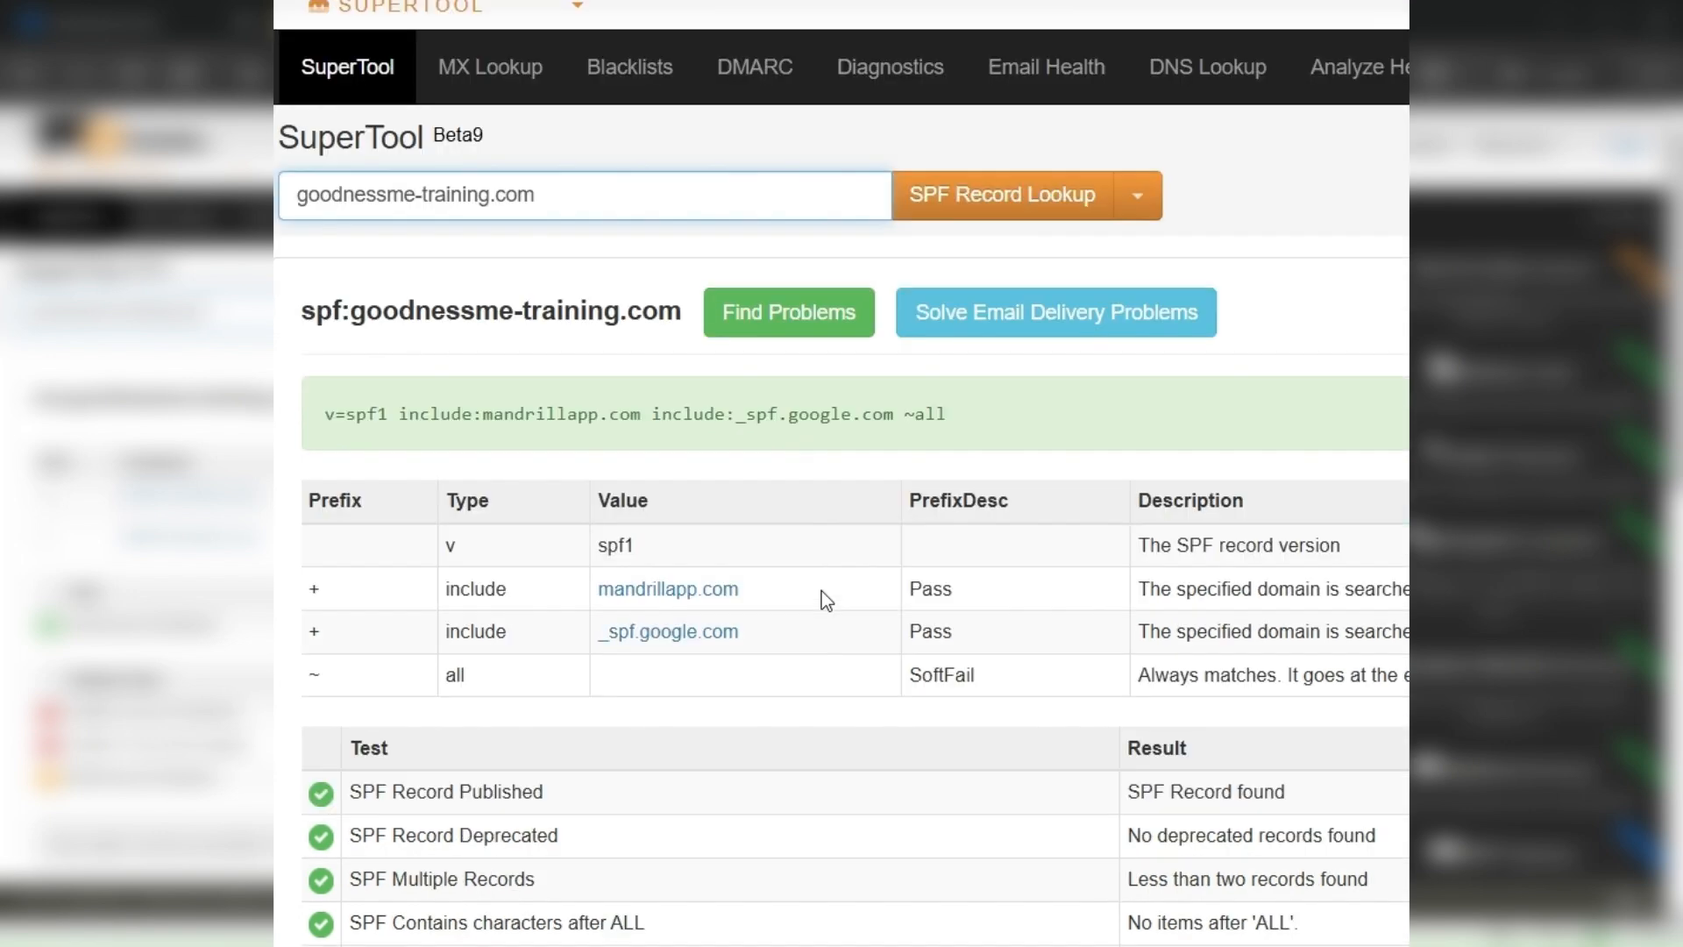